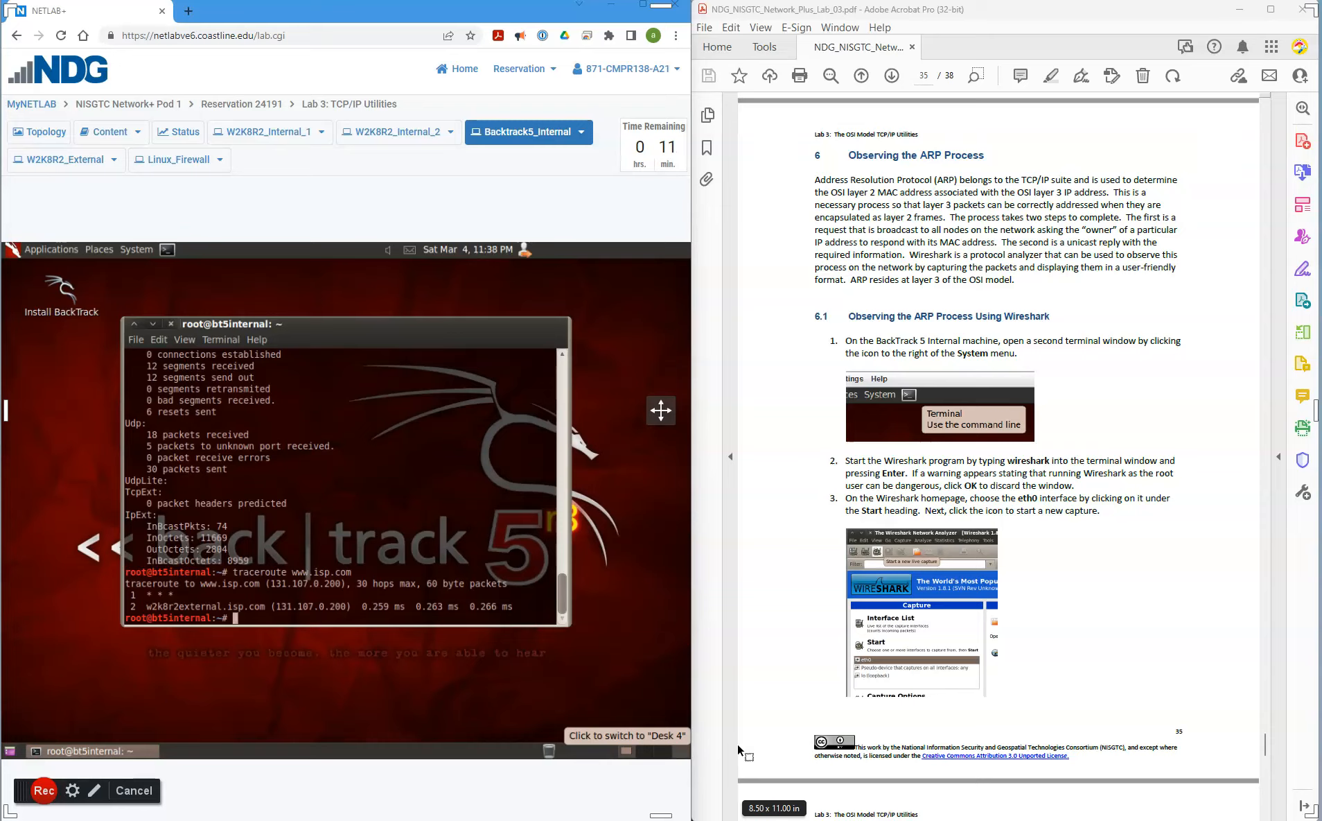
Step: Open a second terminal on the BackTrack machine, launch wireshark from it and dismiss the root-user warning
click(166, 260)
drag(166, 268, 295, 330)
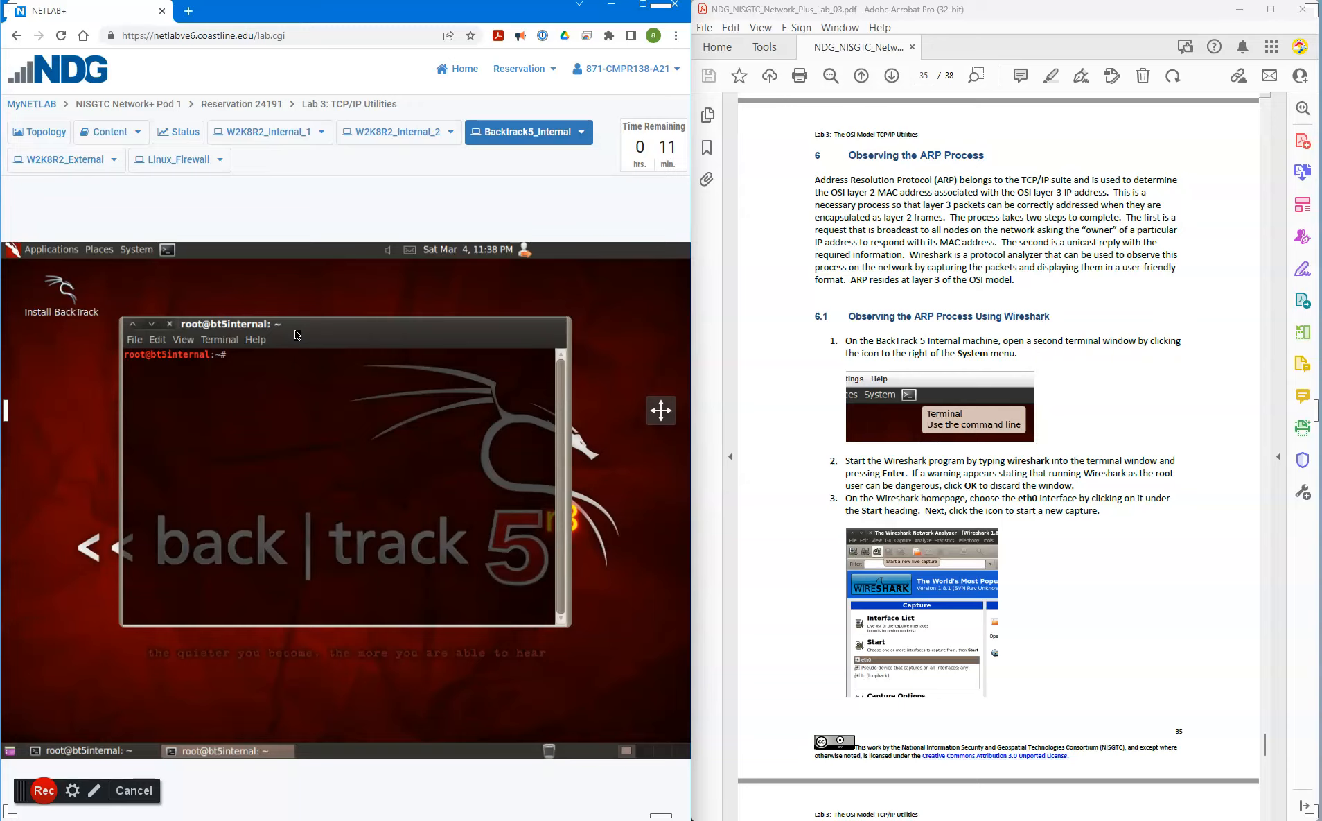
text(wire)
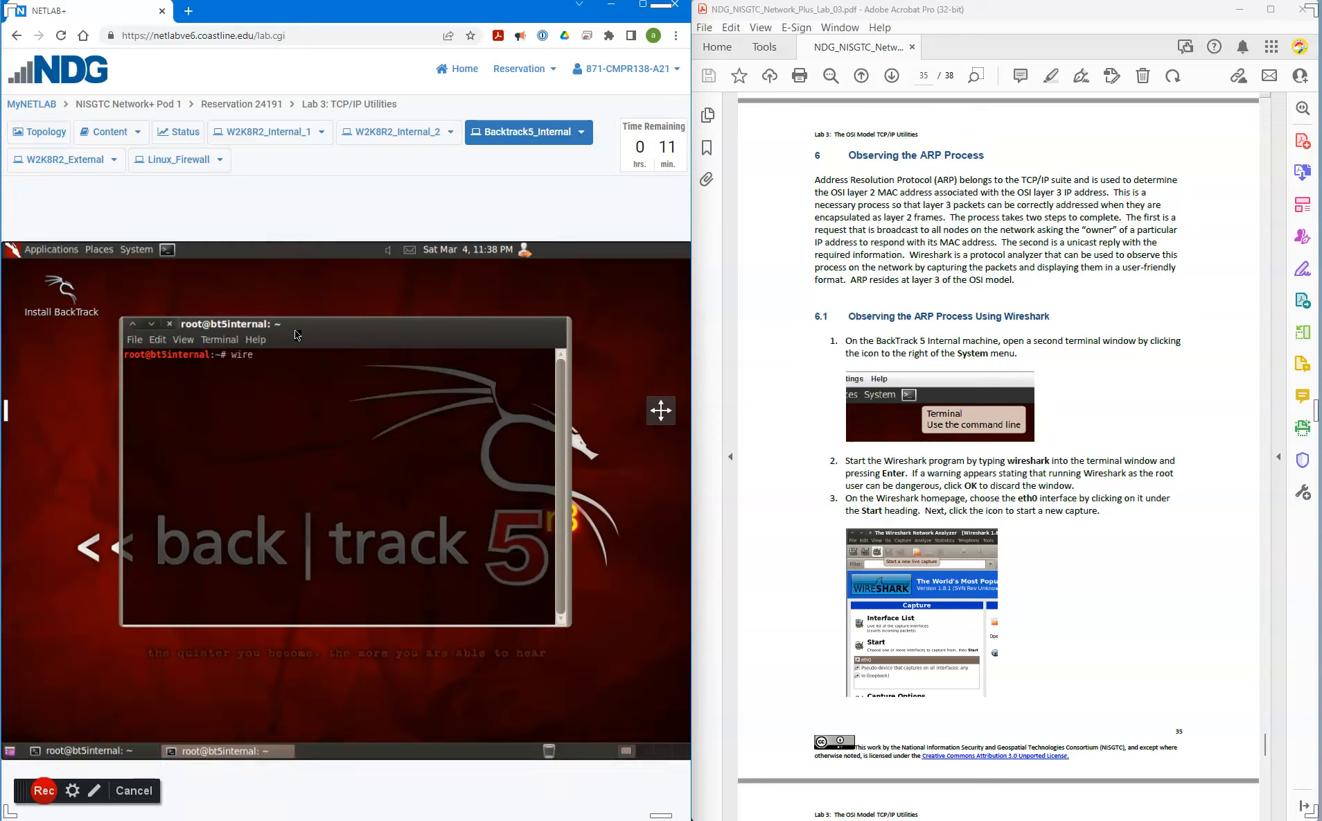
text(shark)
key(Return)
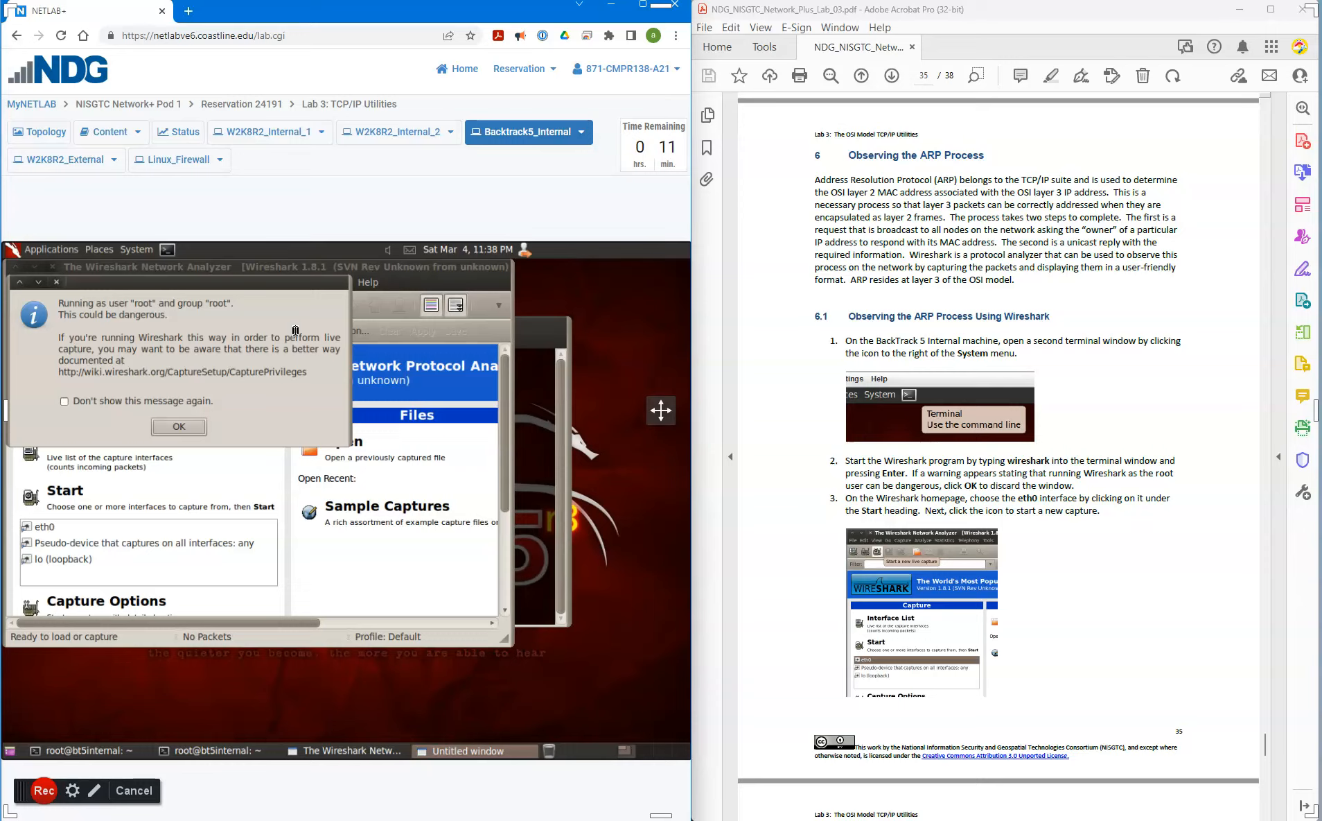
click(161, 427)
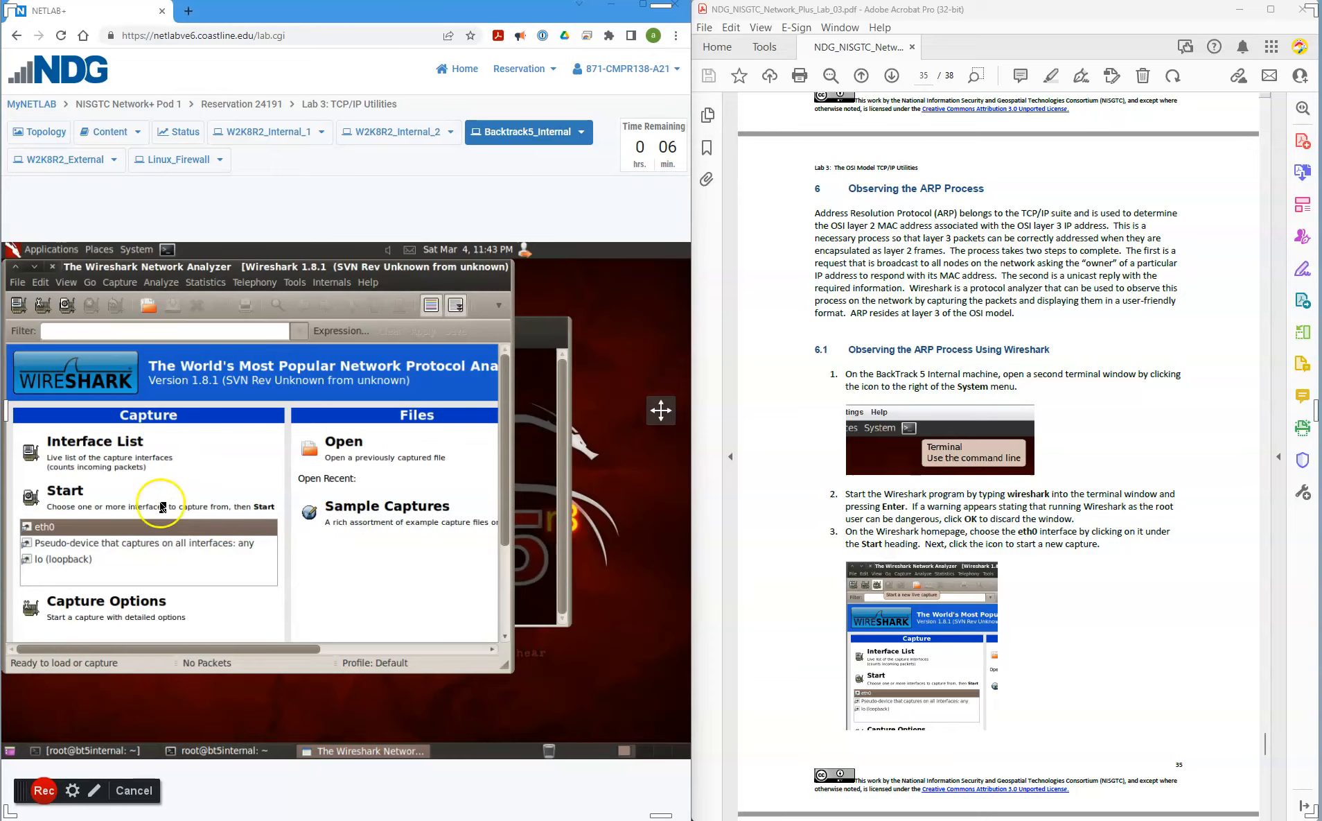
Step: Start a new live capture on the eth0 interface in Wireshark
click(46, 532)
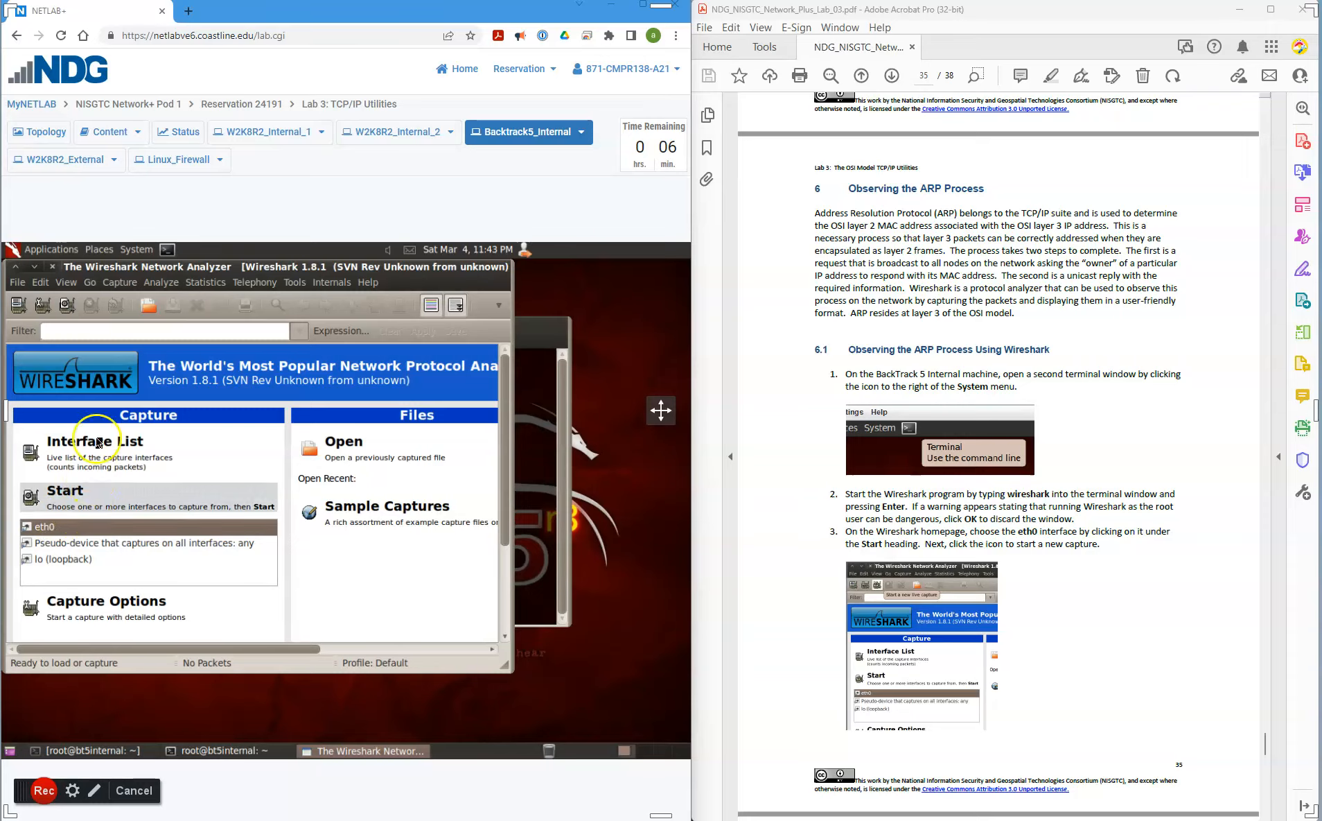
click(67, 312)
click(791, 694)
scroll(790, 694, down, 1)
scroll(790, 694, down, 5)
scroll(790, 694, down, 3)
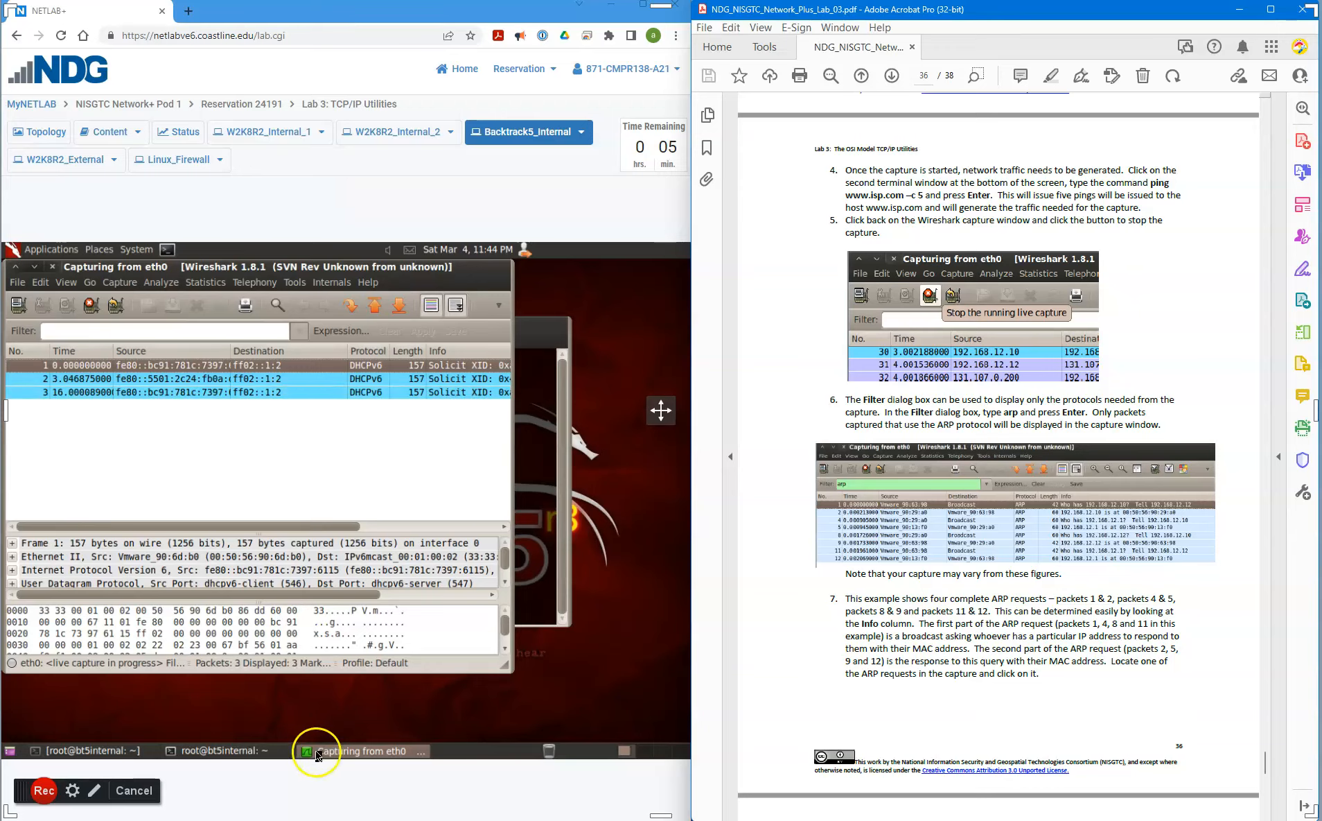
click(111, 753)
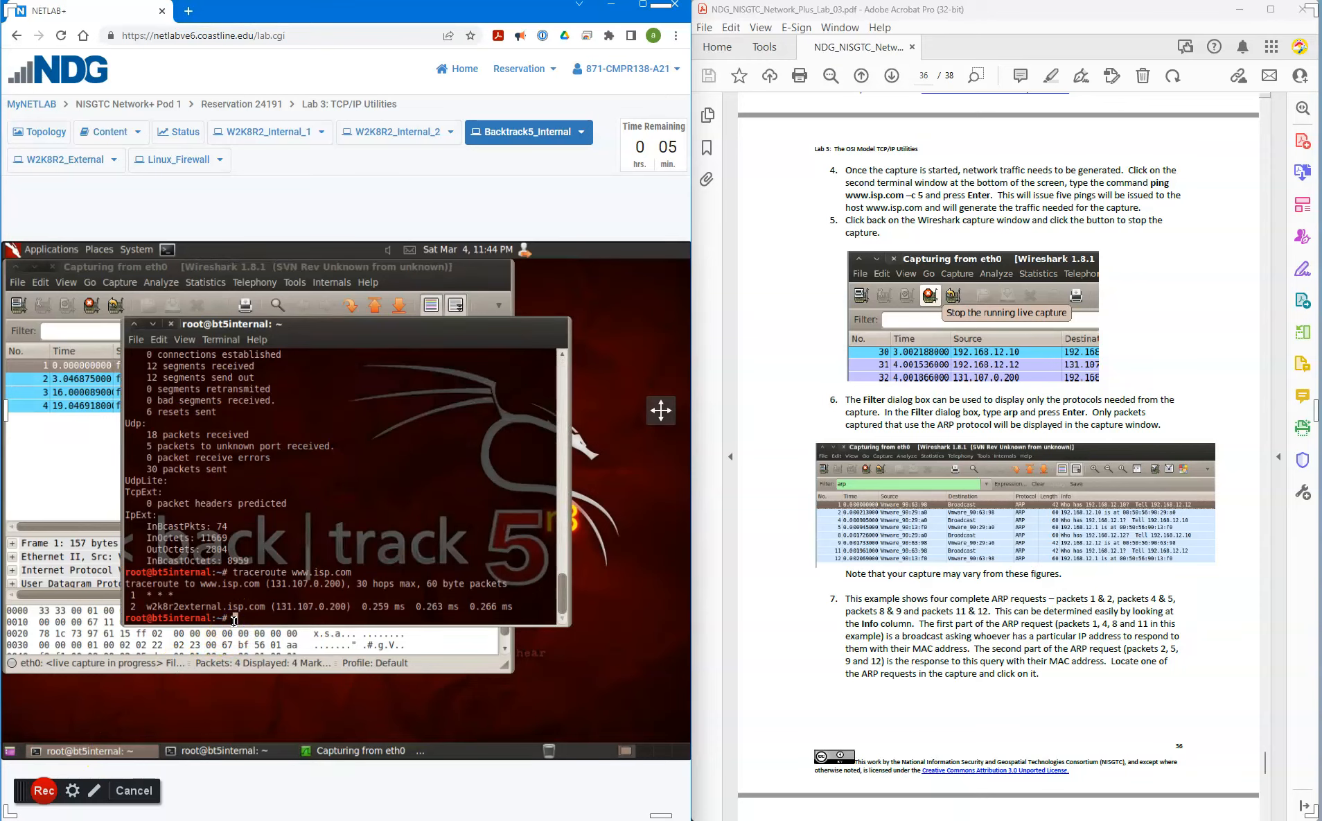
text(ping www.isp.com -c 5)
key(Return)
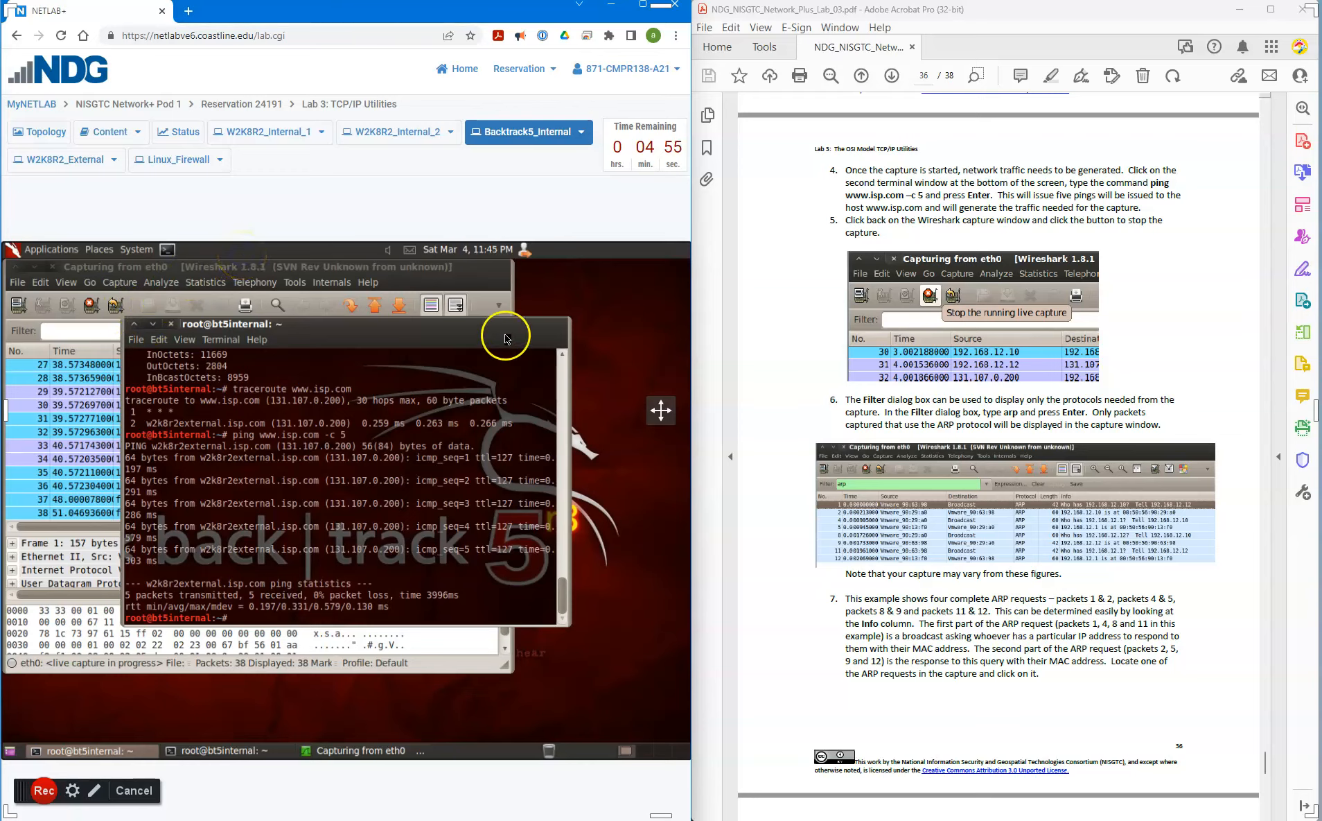
Step: Stop the running eth0 capture and apply the display filter arp to the captured packets
click(463, 289)
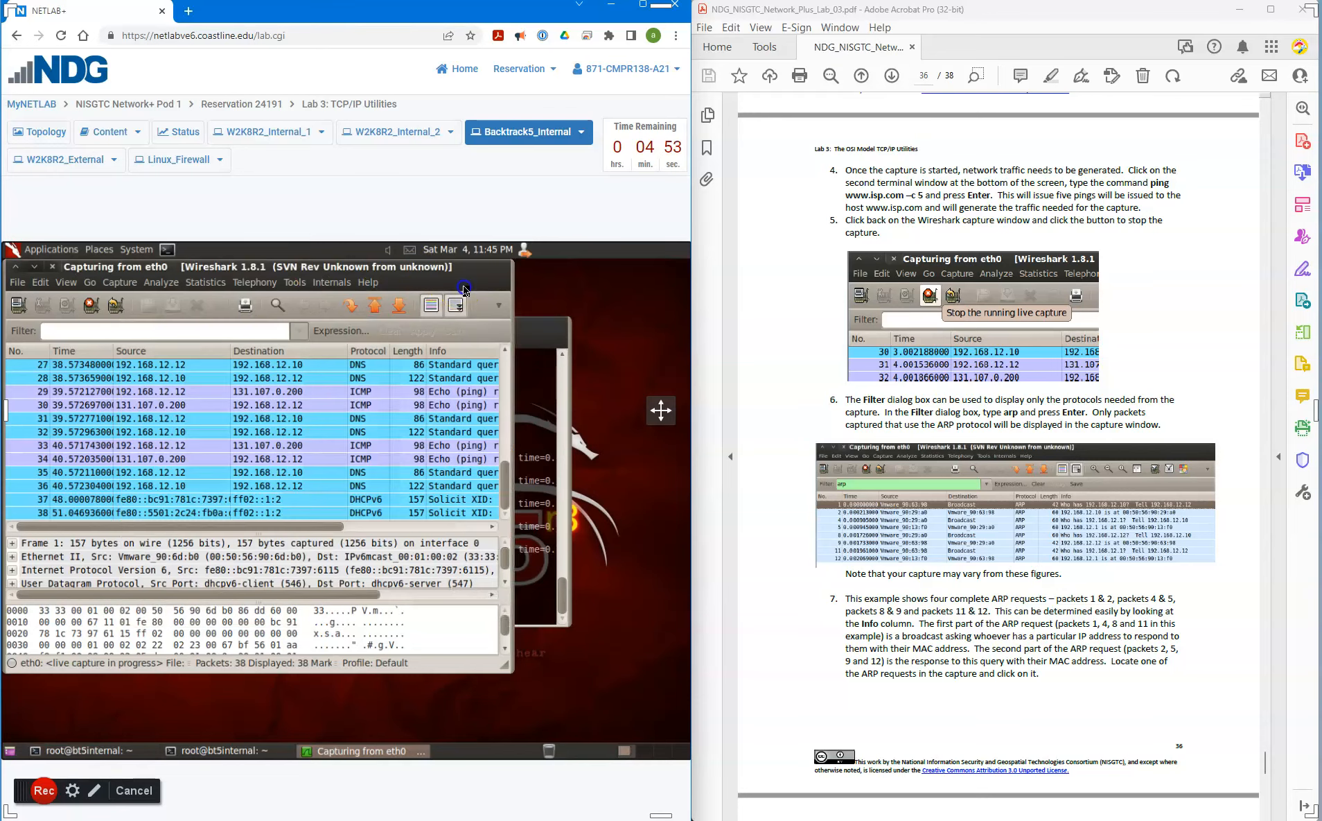
click(92, 305)
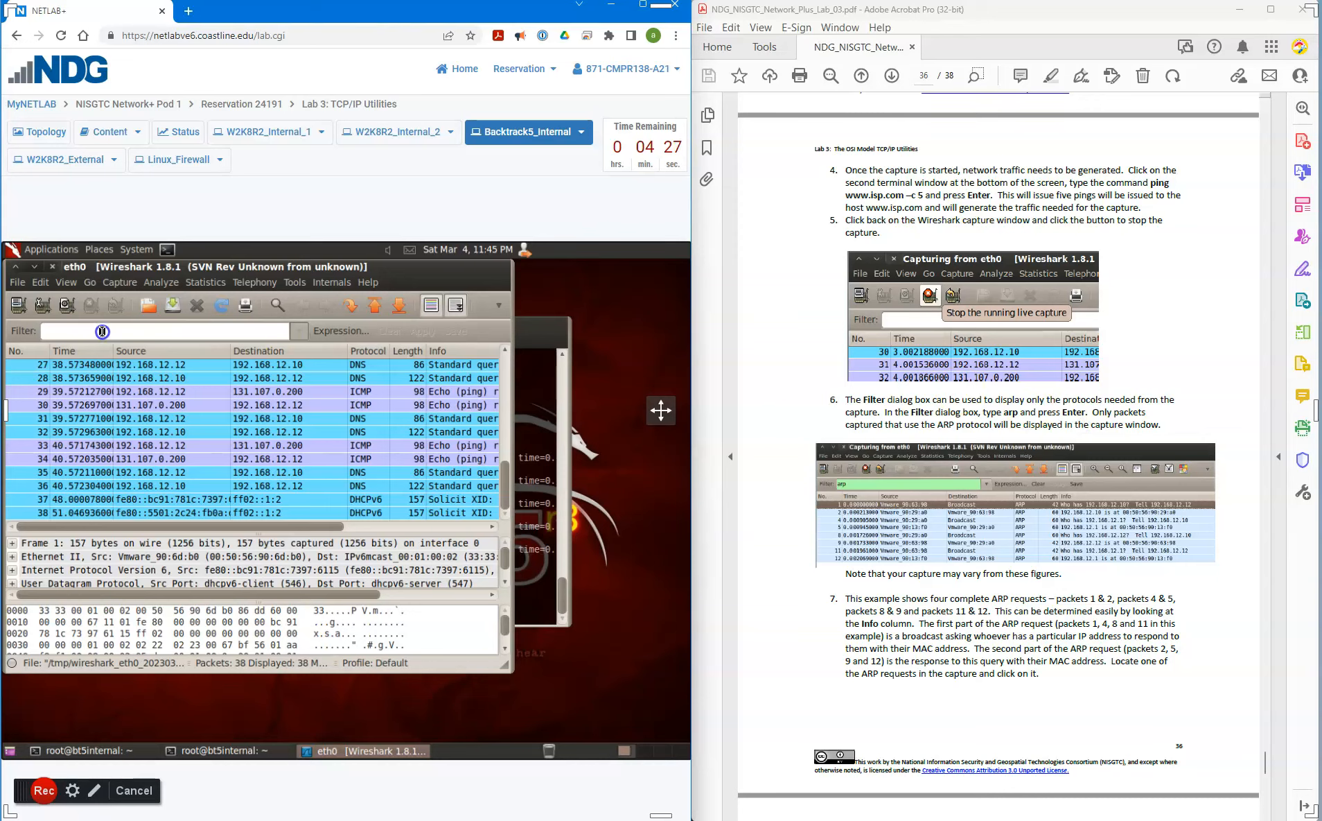
click(102, 331)
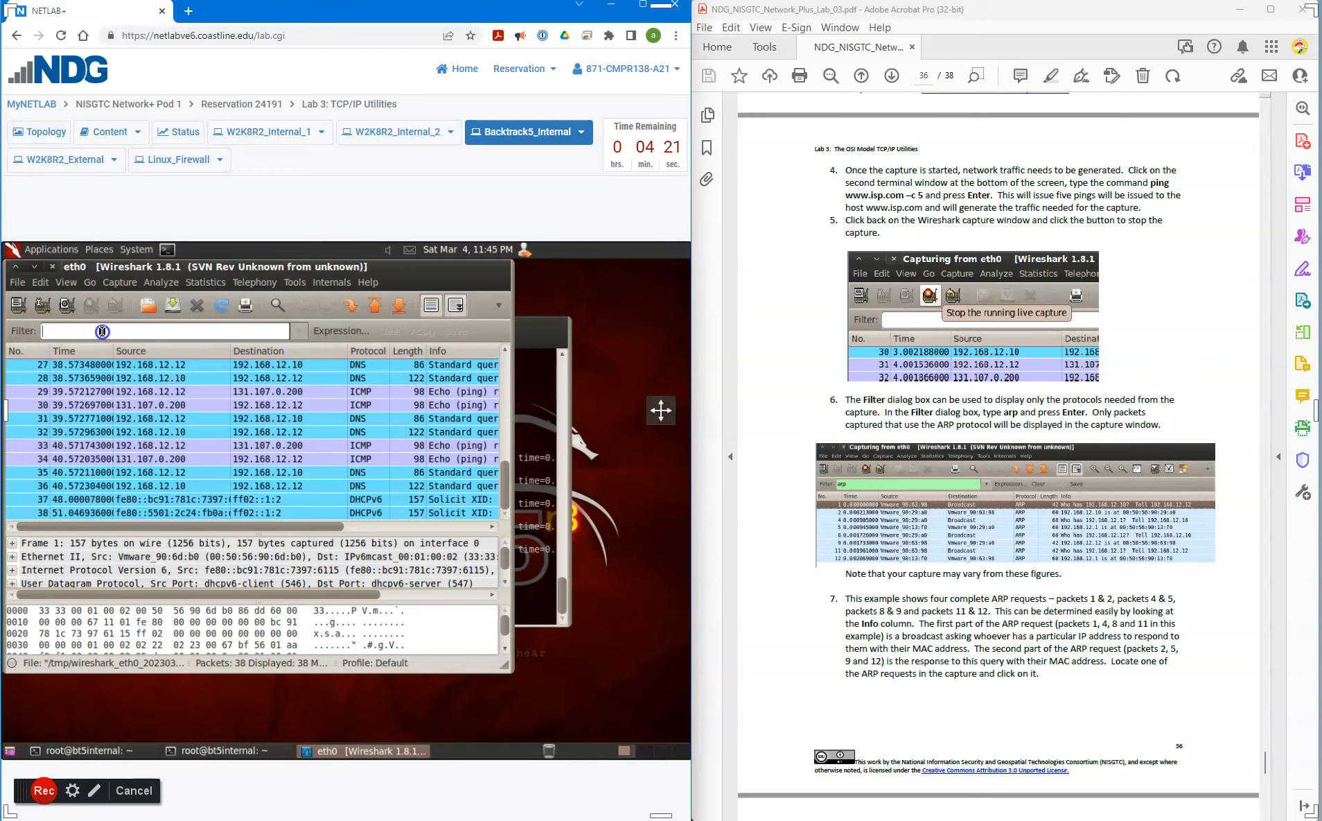
text(arp)
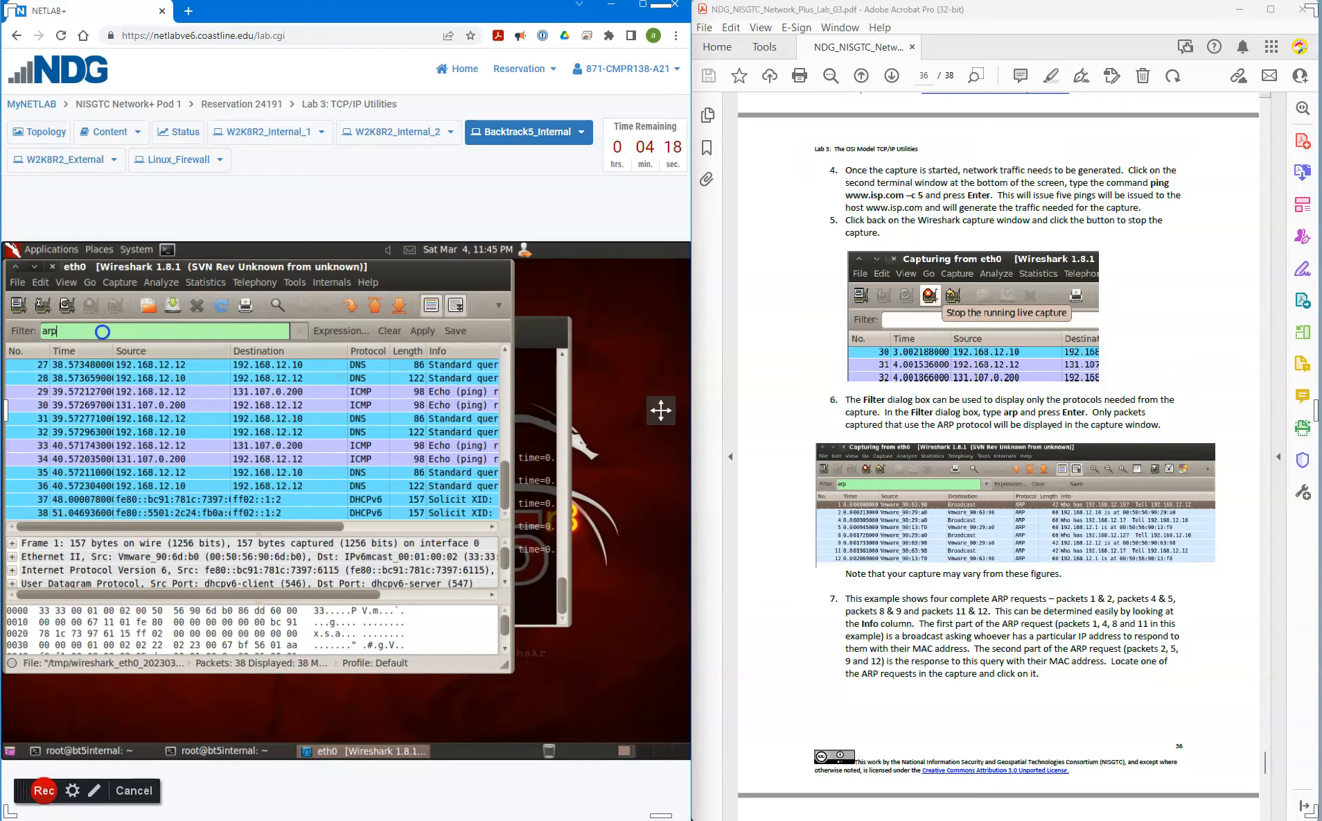
key(Return)
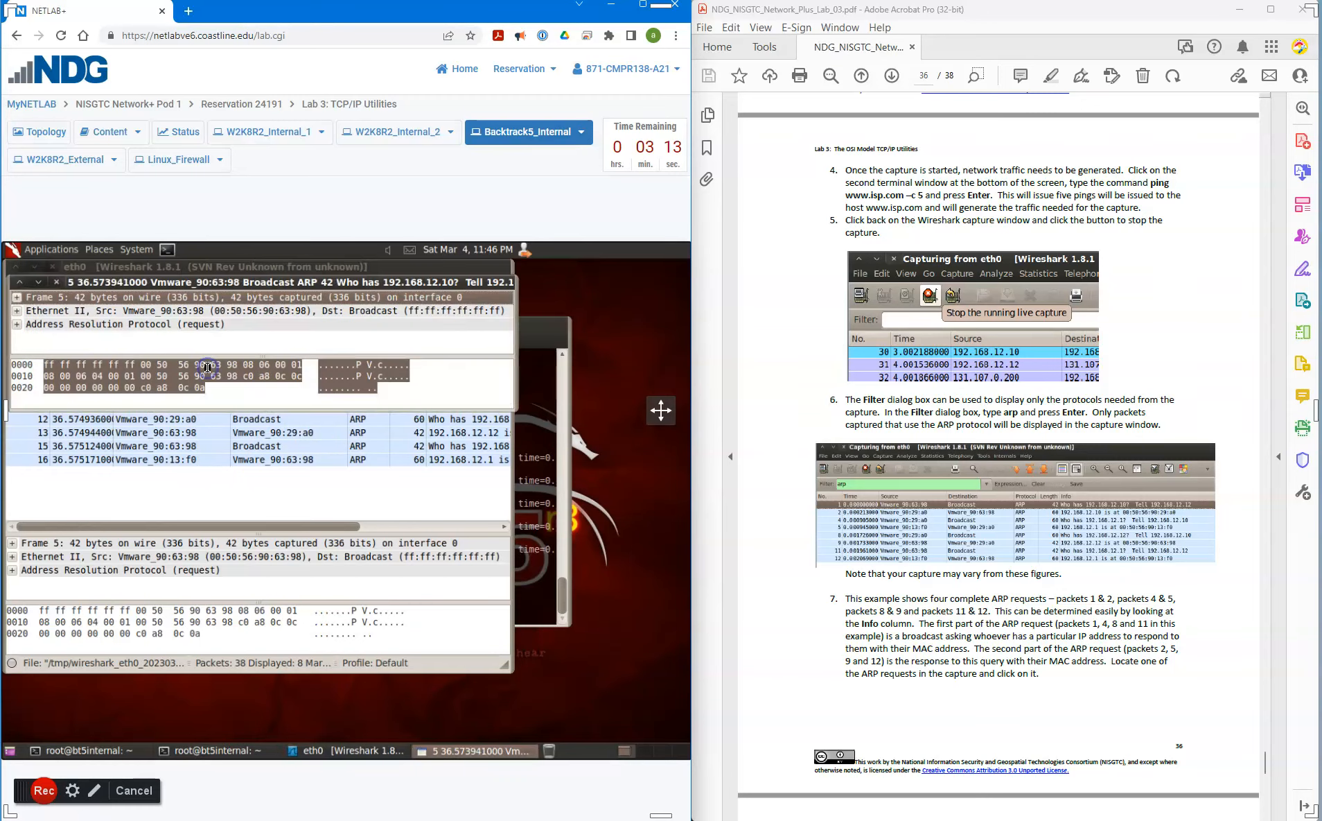
Step: Expand the Address Resolution Protocol (request) details of packet 5 and enlarge the Wireshark window to fill the remote desktop
click(794, 683)
scroll(797, 687, down, 3)
scroll(790, 689, down, 10)
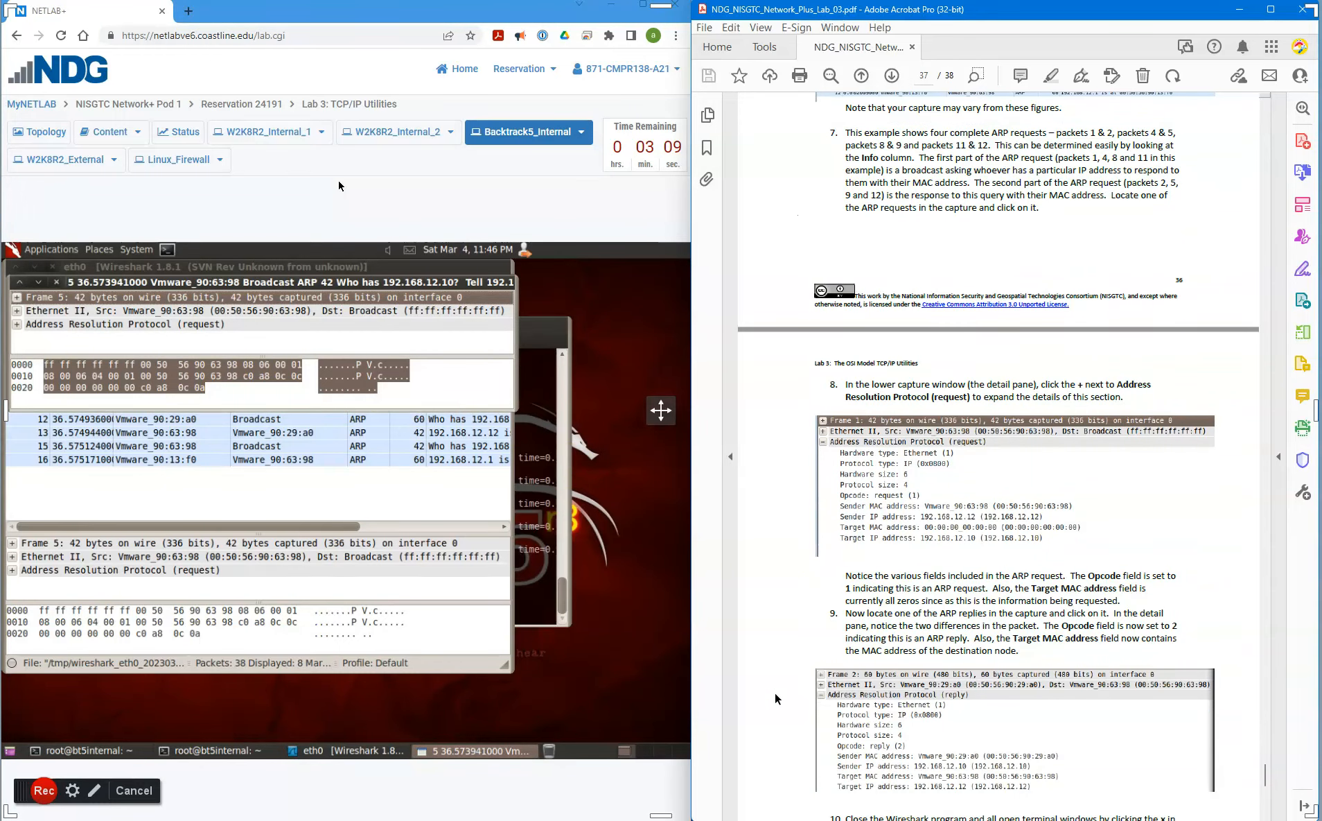
scroll(776, 698, down, 1)
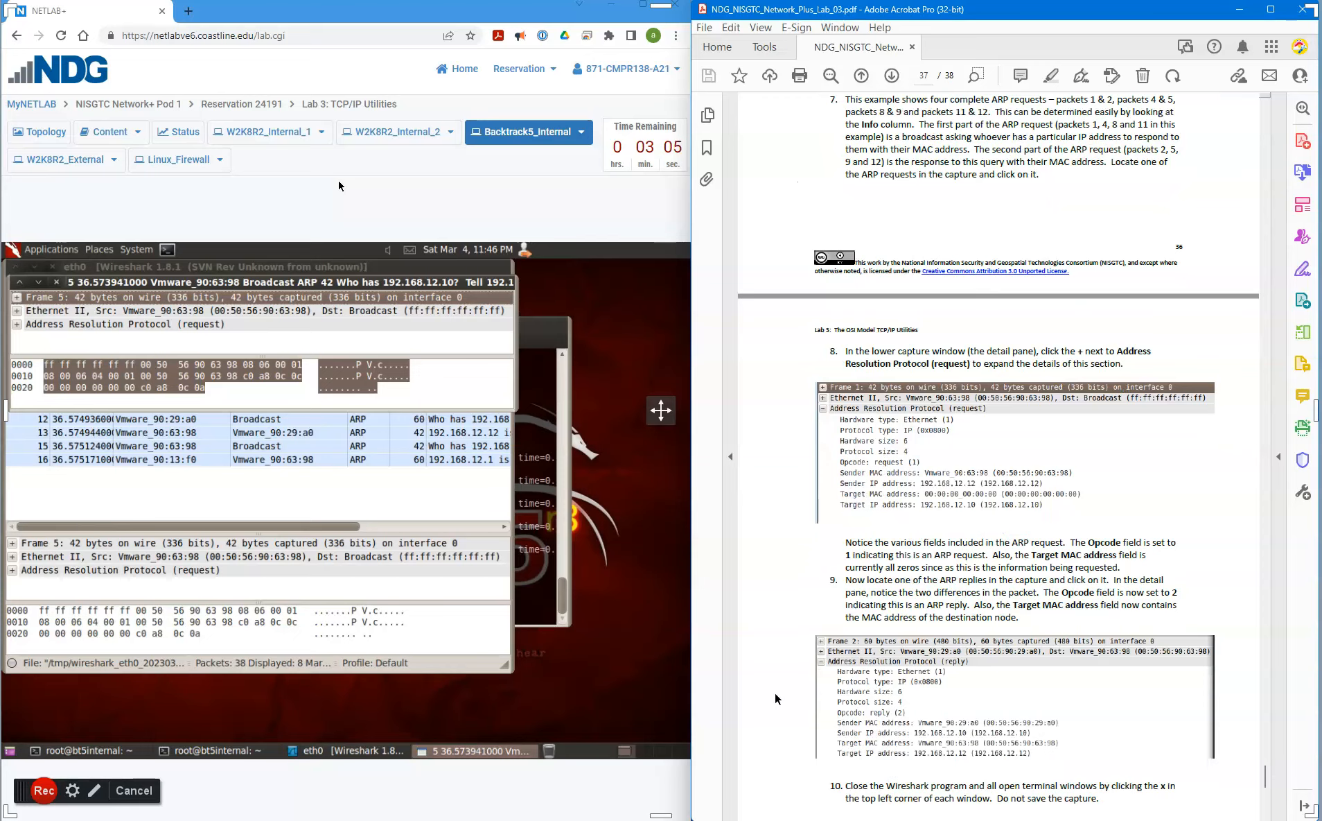
scroll(776, 698, down, 4)
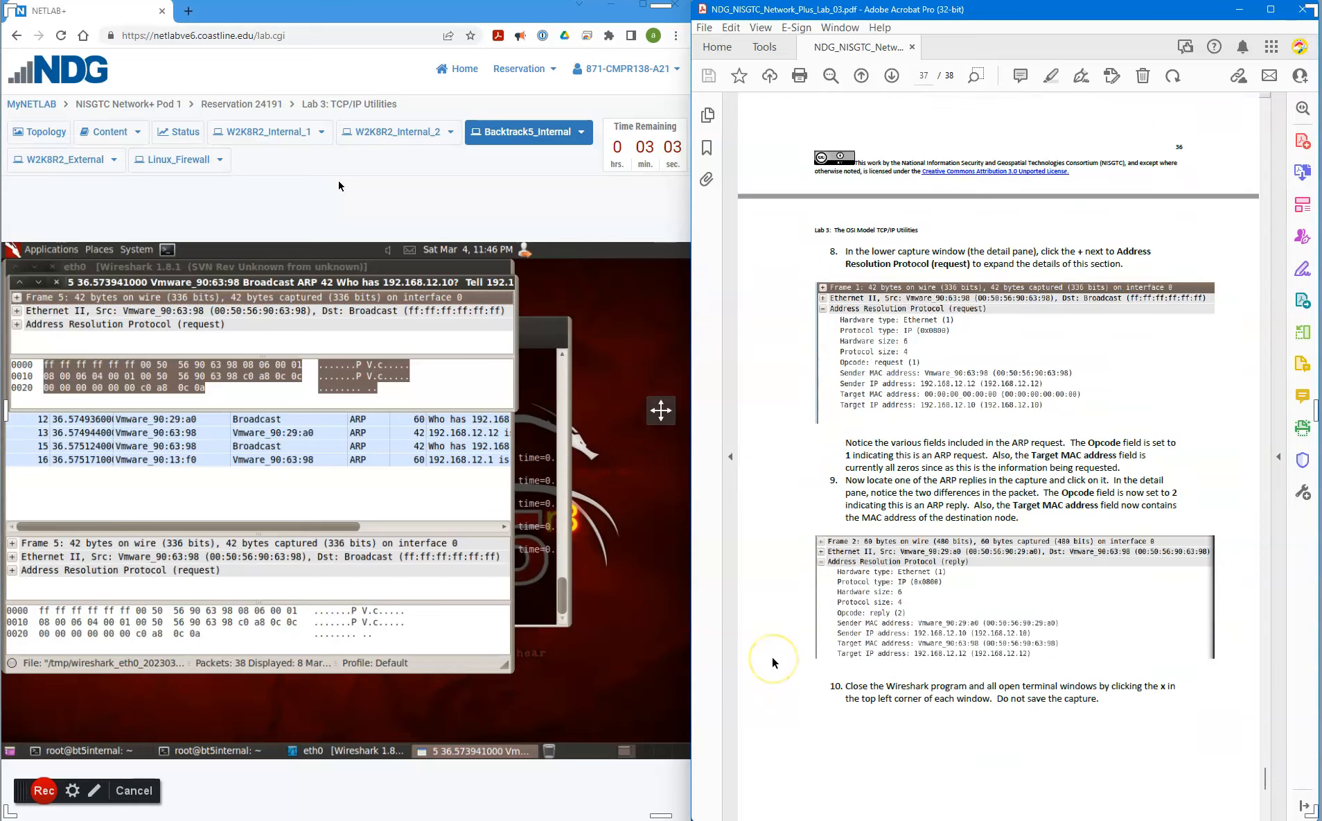
scroll(776, 662, down, 1)
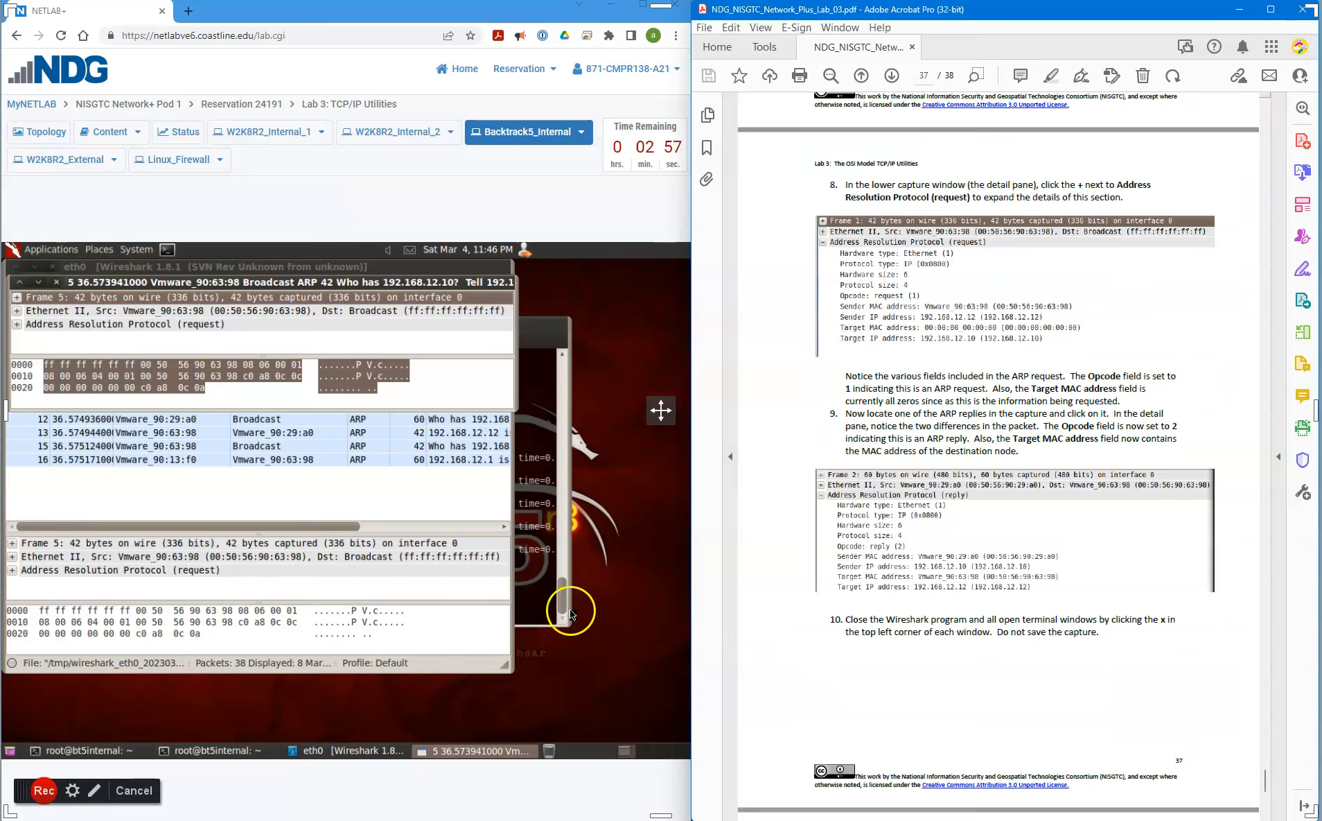
click(17, 571)
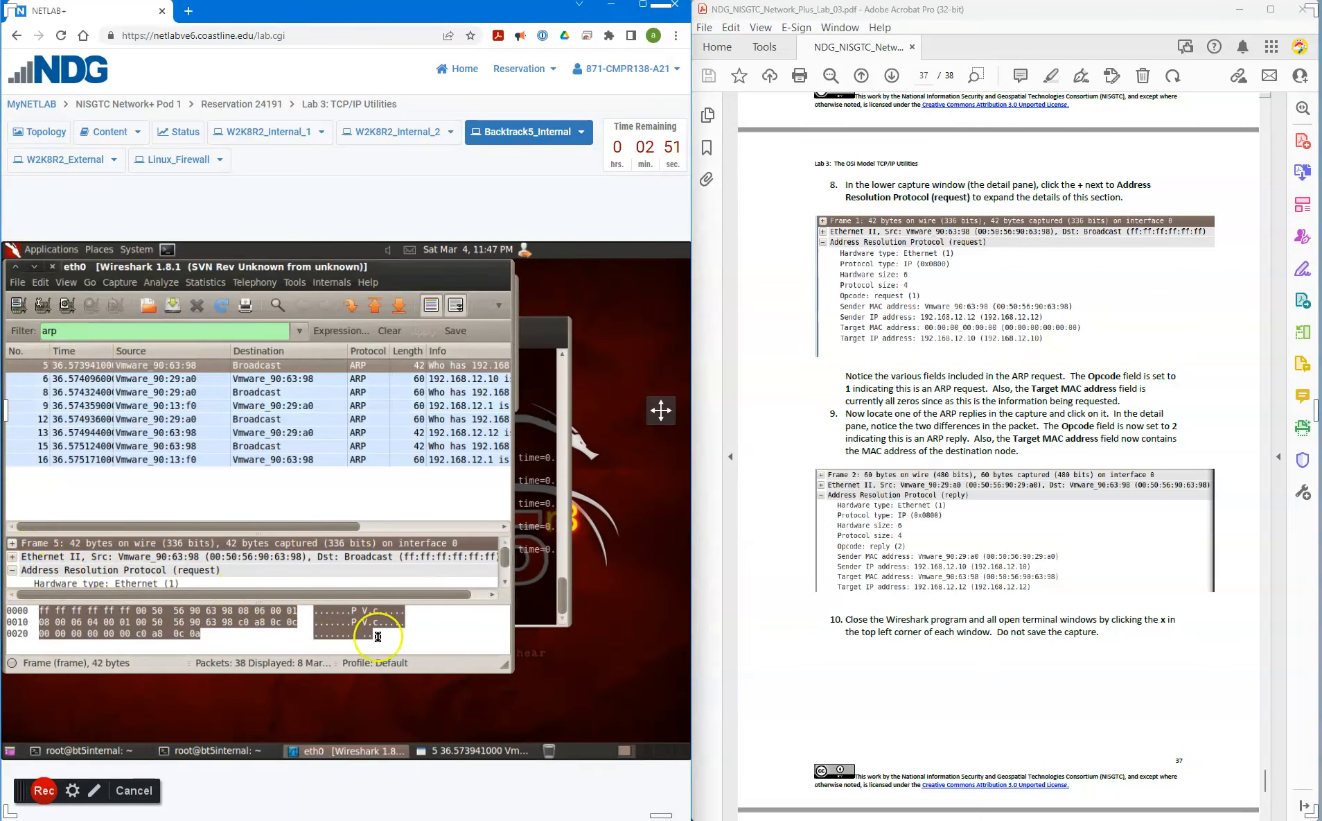
drag(510, 674, 600, 734)
drag(506, 678, 680, 755)
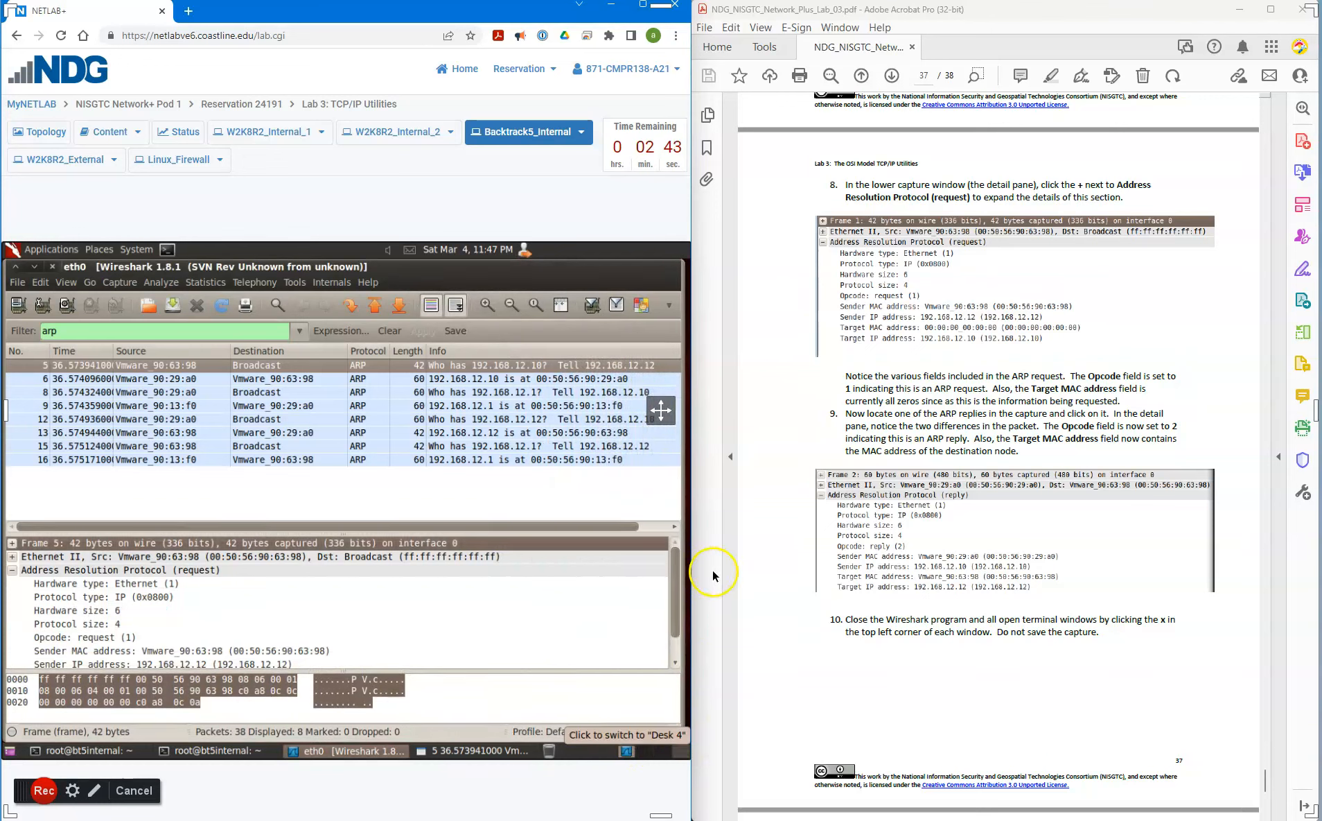
Step: Examine the ARP request fields of packet 5 and highlight its Target MAC address
click(757, 472)
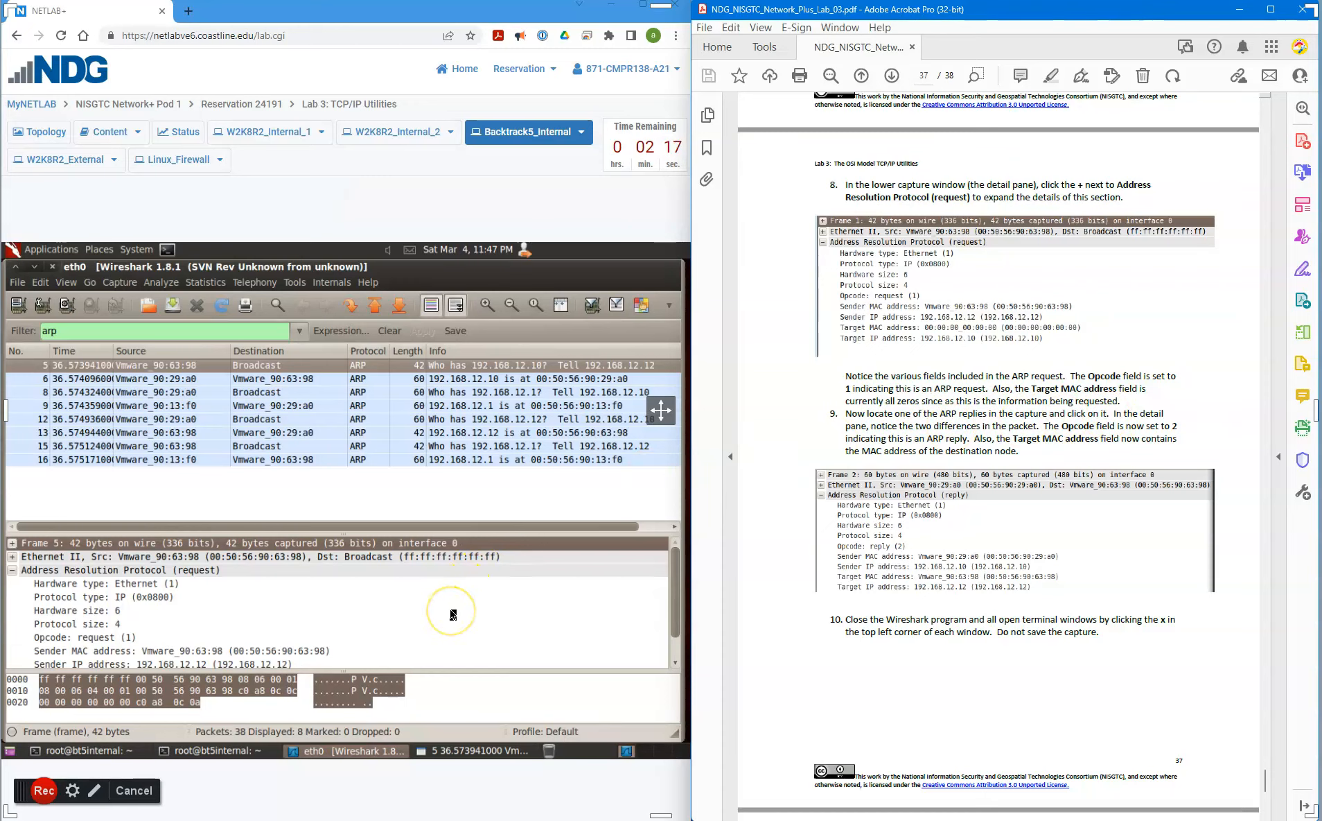
scroll(452, 614, down, 1)
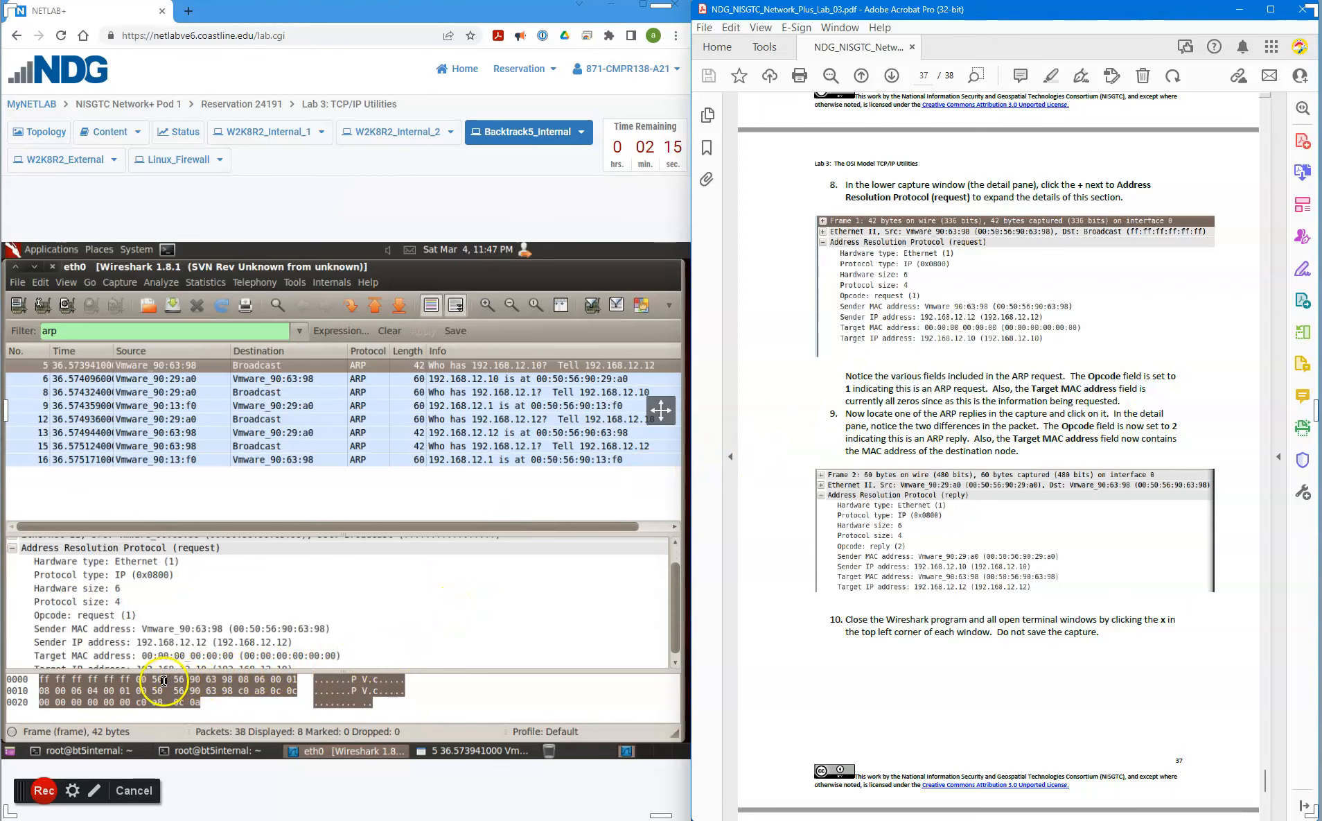
scroll(366, 636, down, 1)
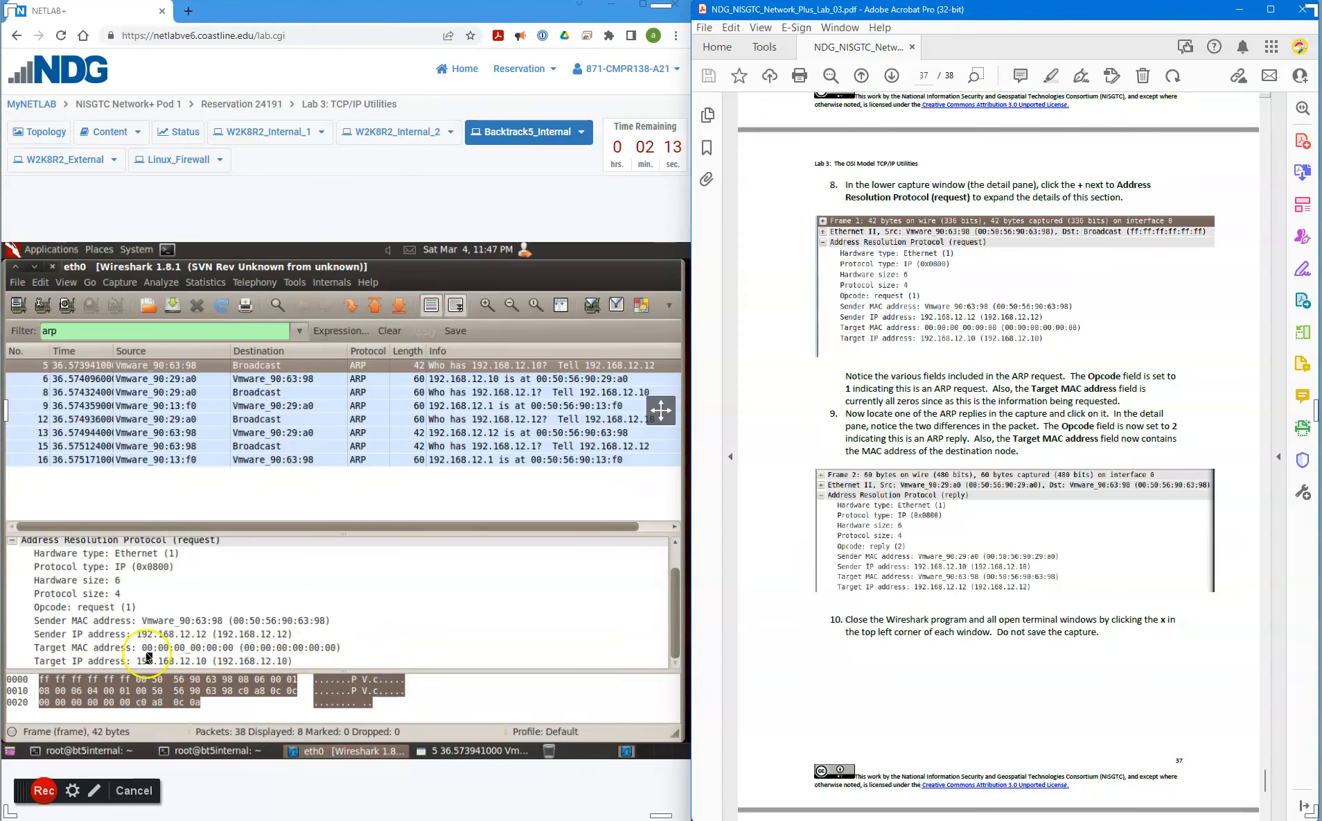
click(28, 648)
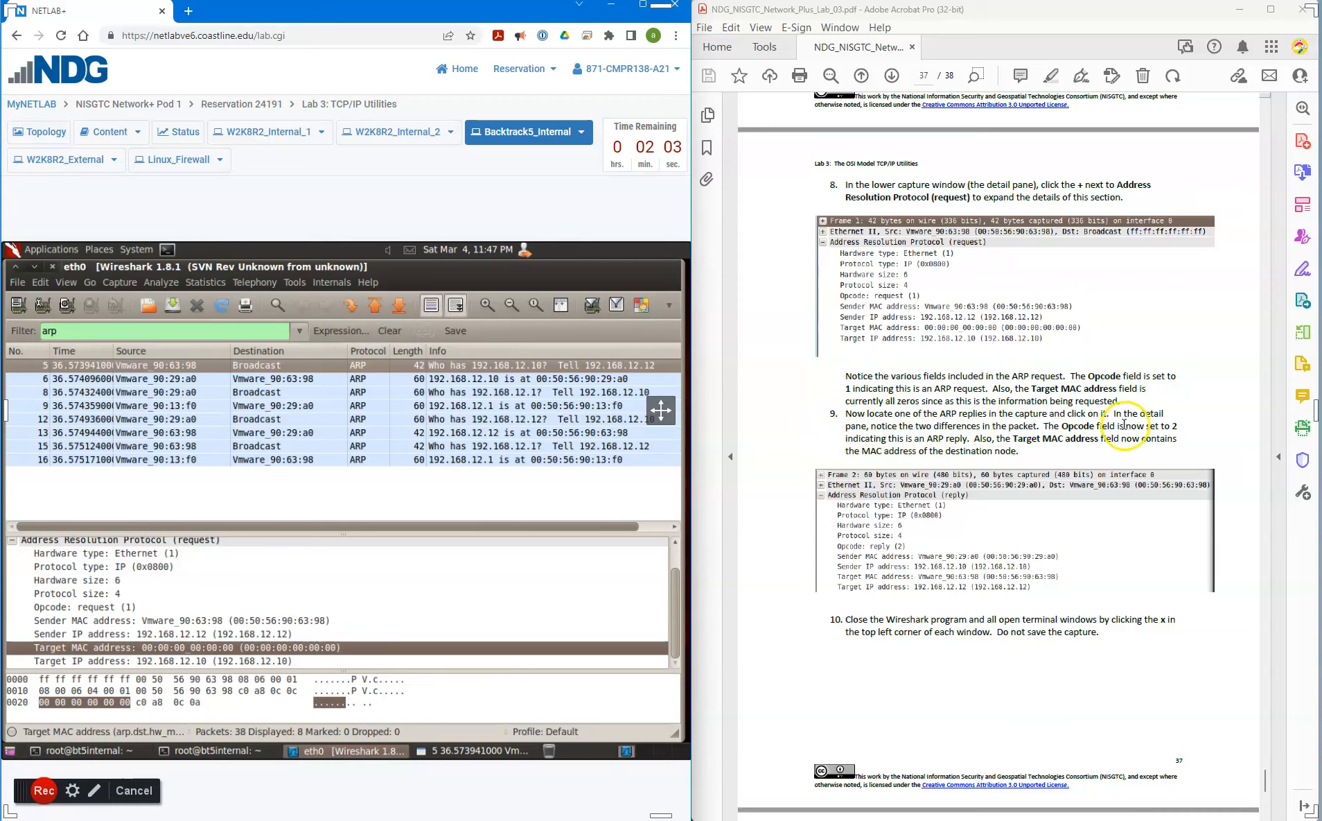
Step: Open ARP reply packet 6 in its own window and enlarge that window to view all reply fields
click(331, 382)
double_click(332, 381)
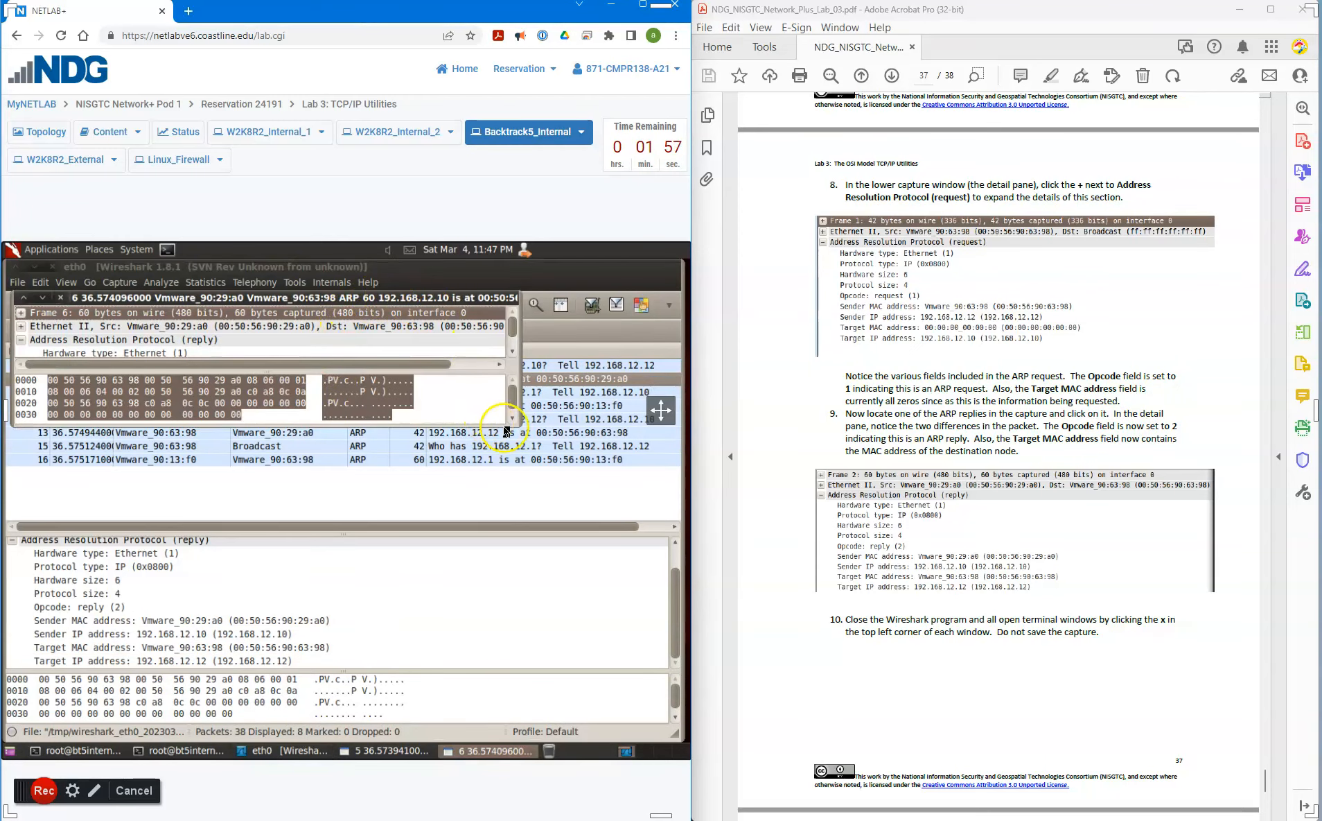
drag(518, 428, 686, 744)
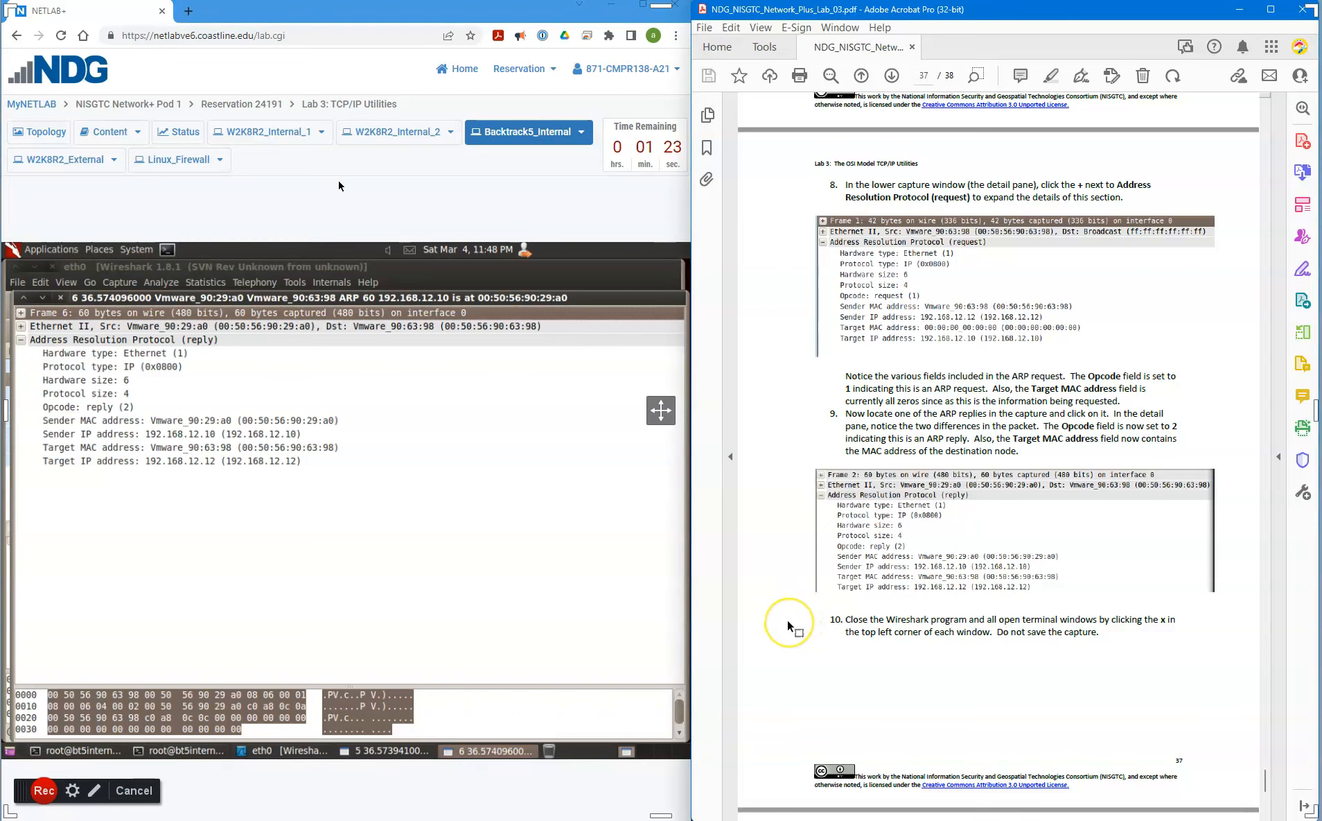
Step: Close the packet details, quit Wireshark without saving the capture, and close the open terminal windows
scroll(787, 619, down, 2)
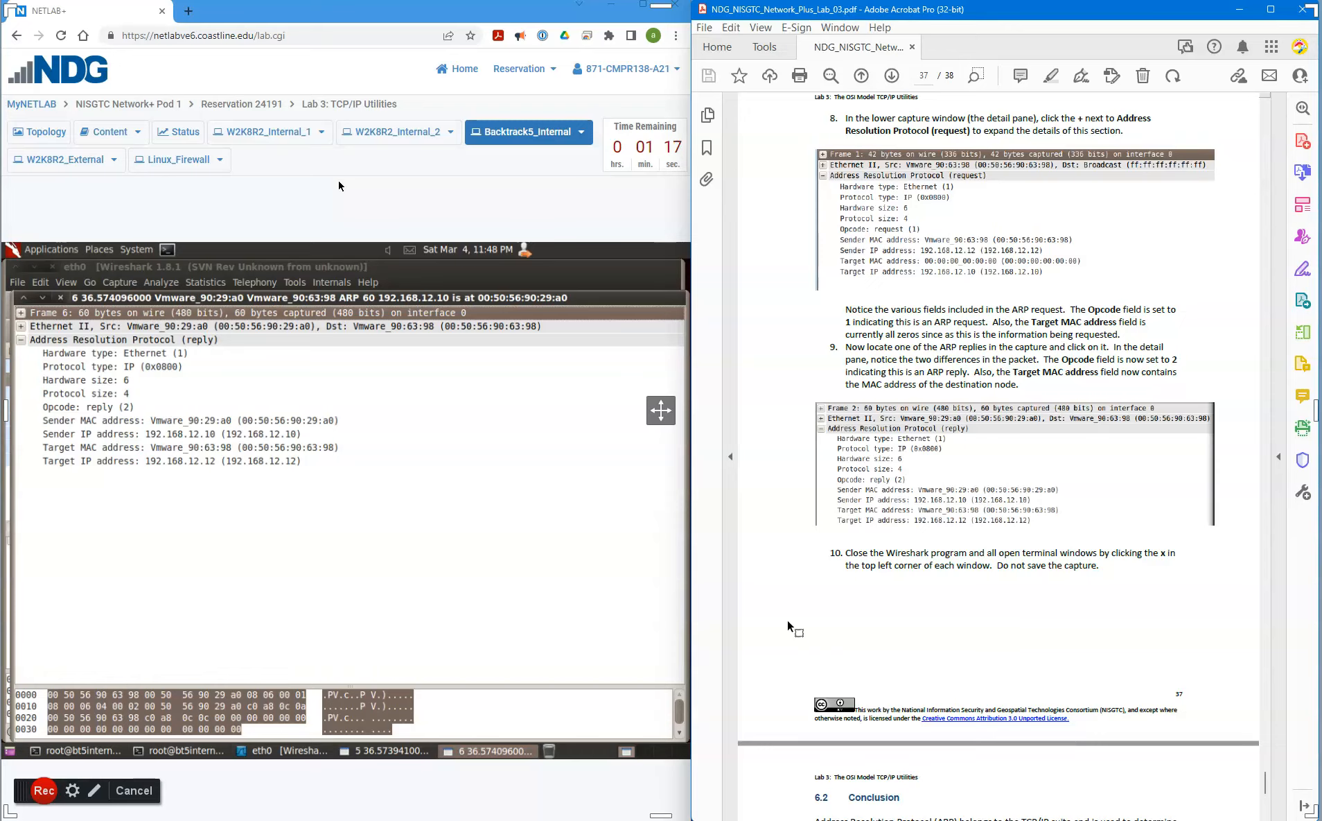
scroll(790, 627, down, 1)
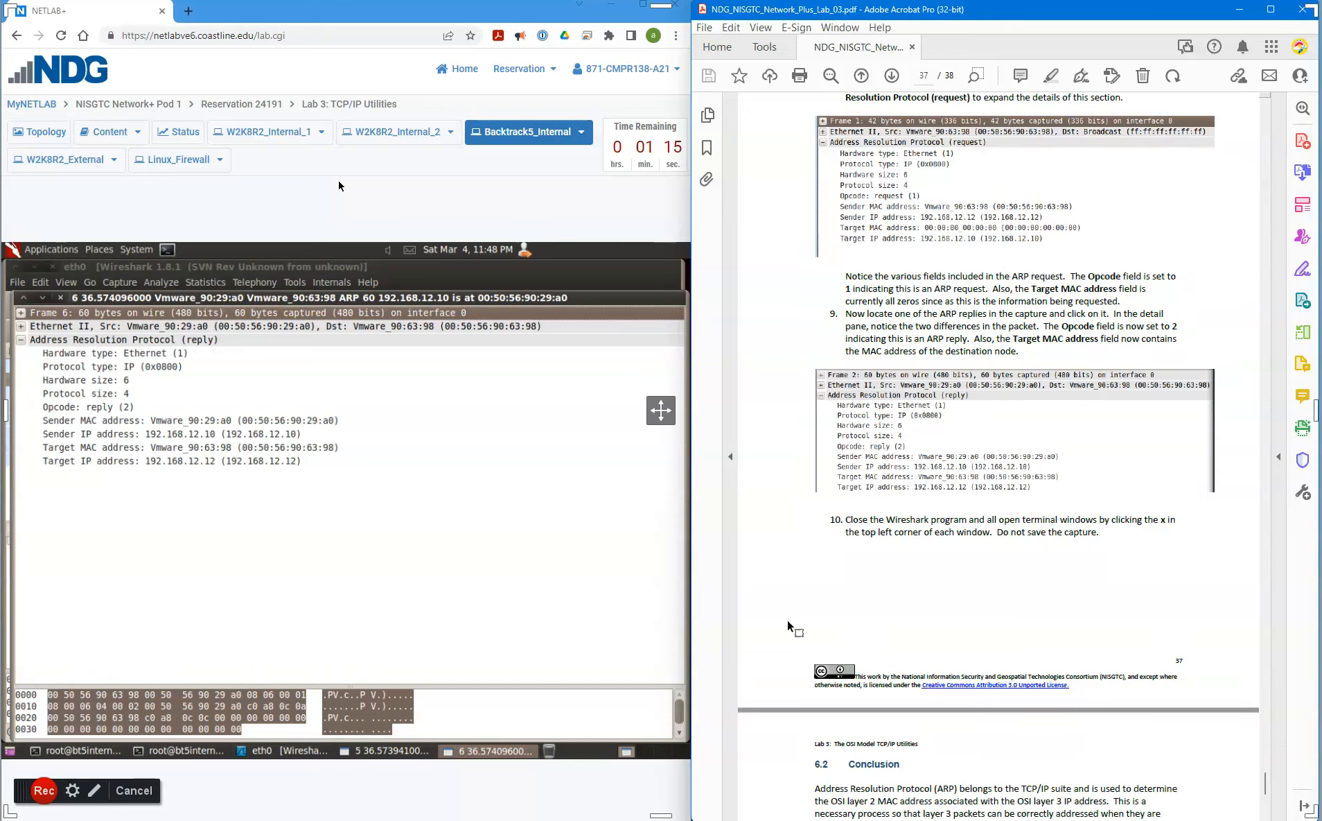
scroll(790, 627, down, 3)
scroll(786, 623, down, 14)
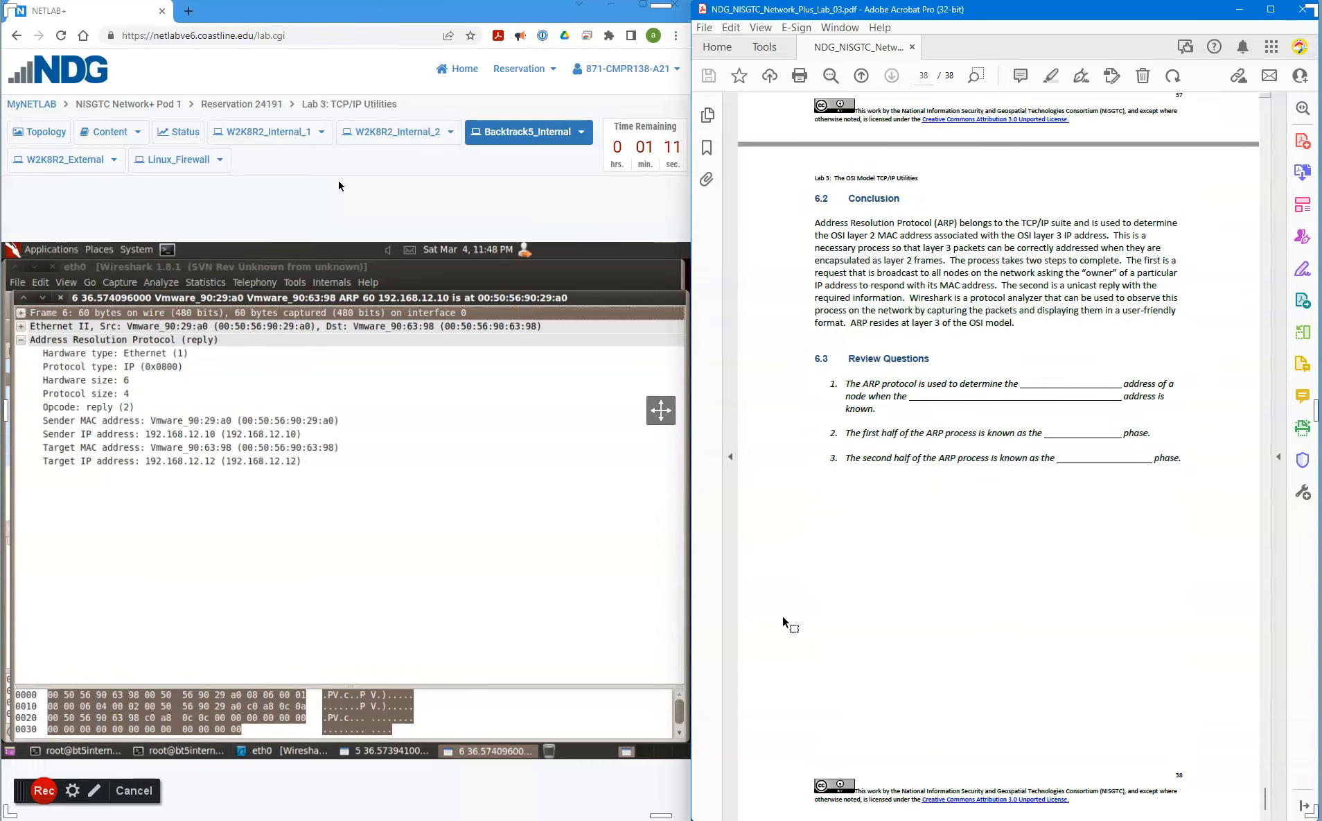
click(617, 366)
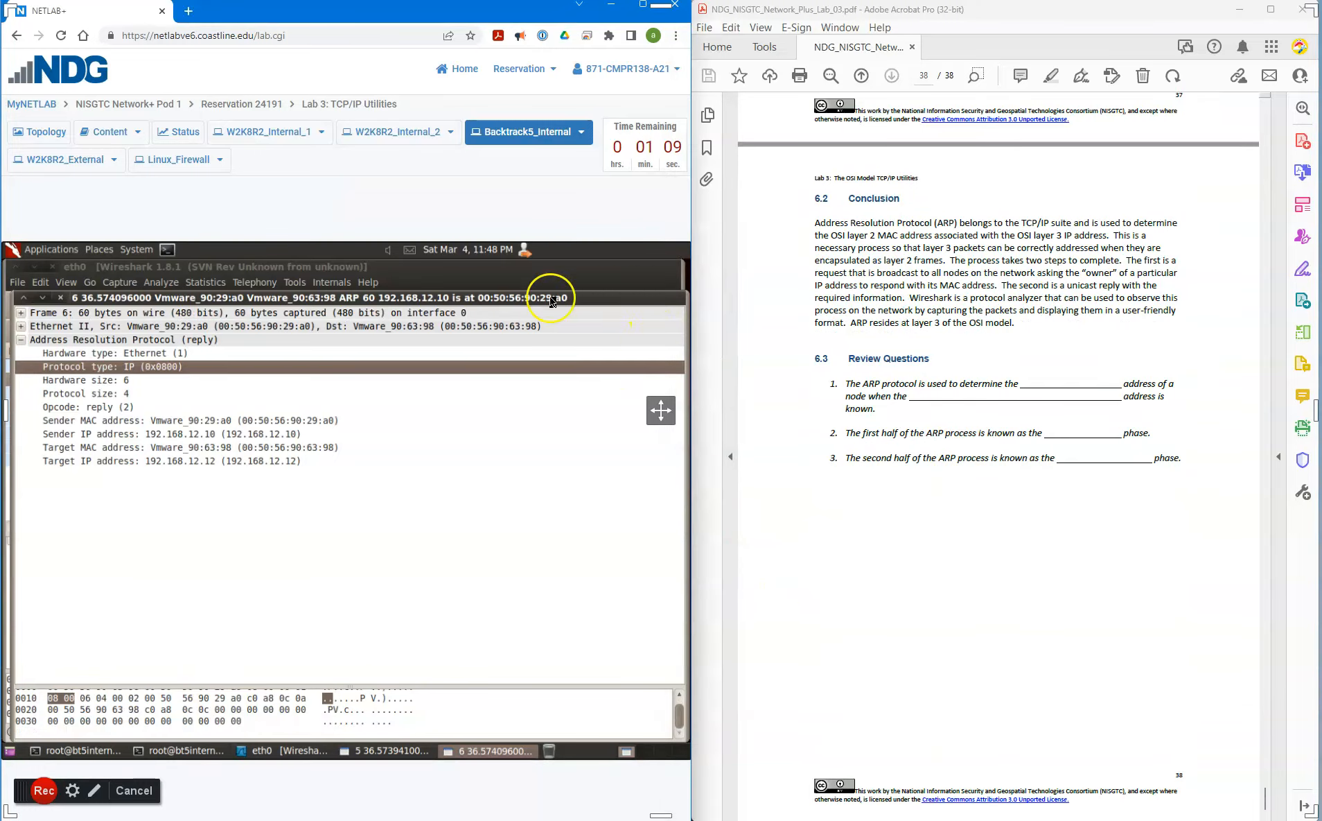
click(60, 297)
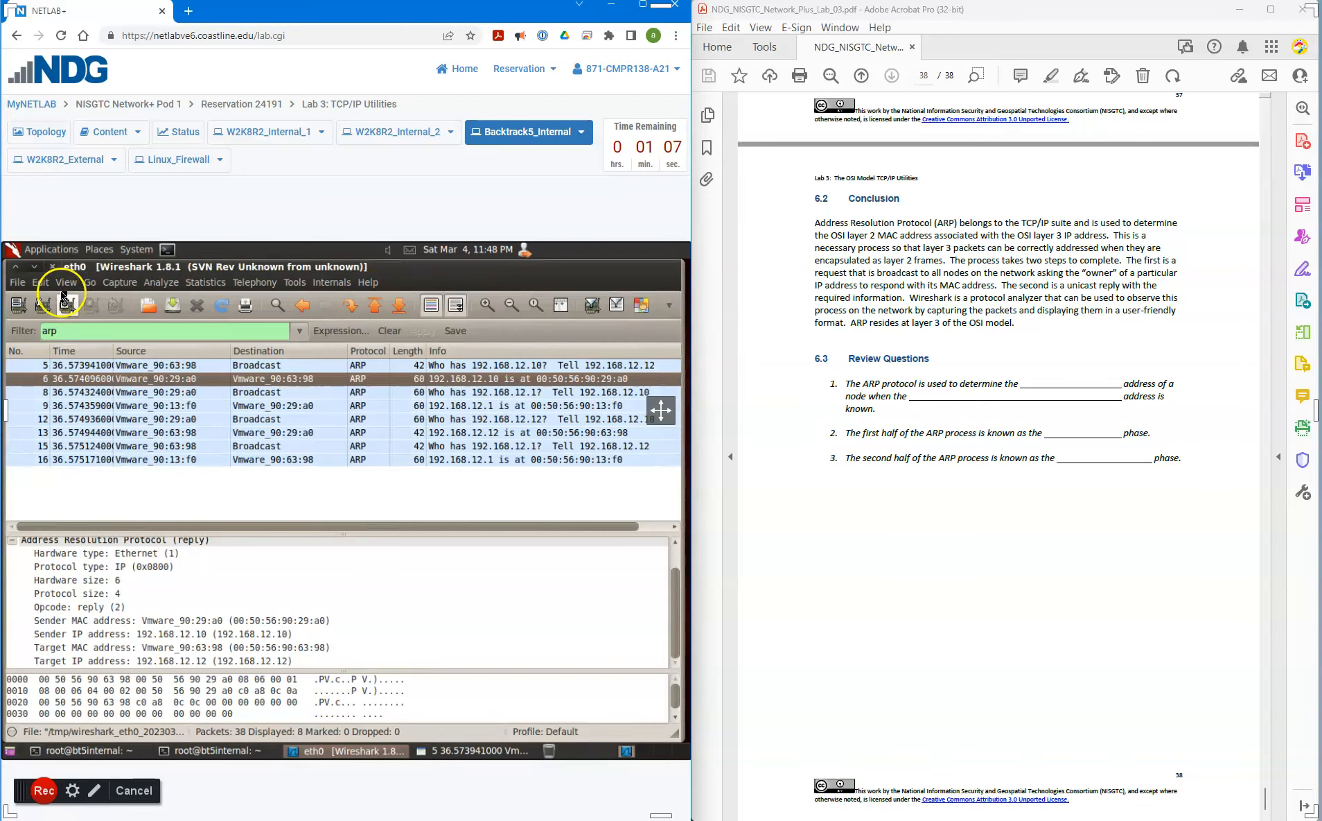
click(52, 266)
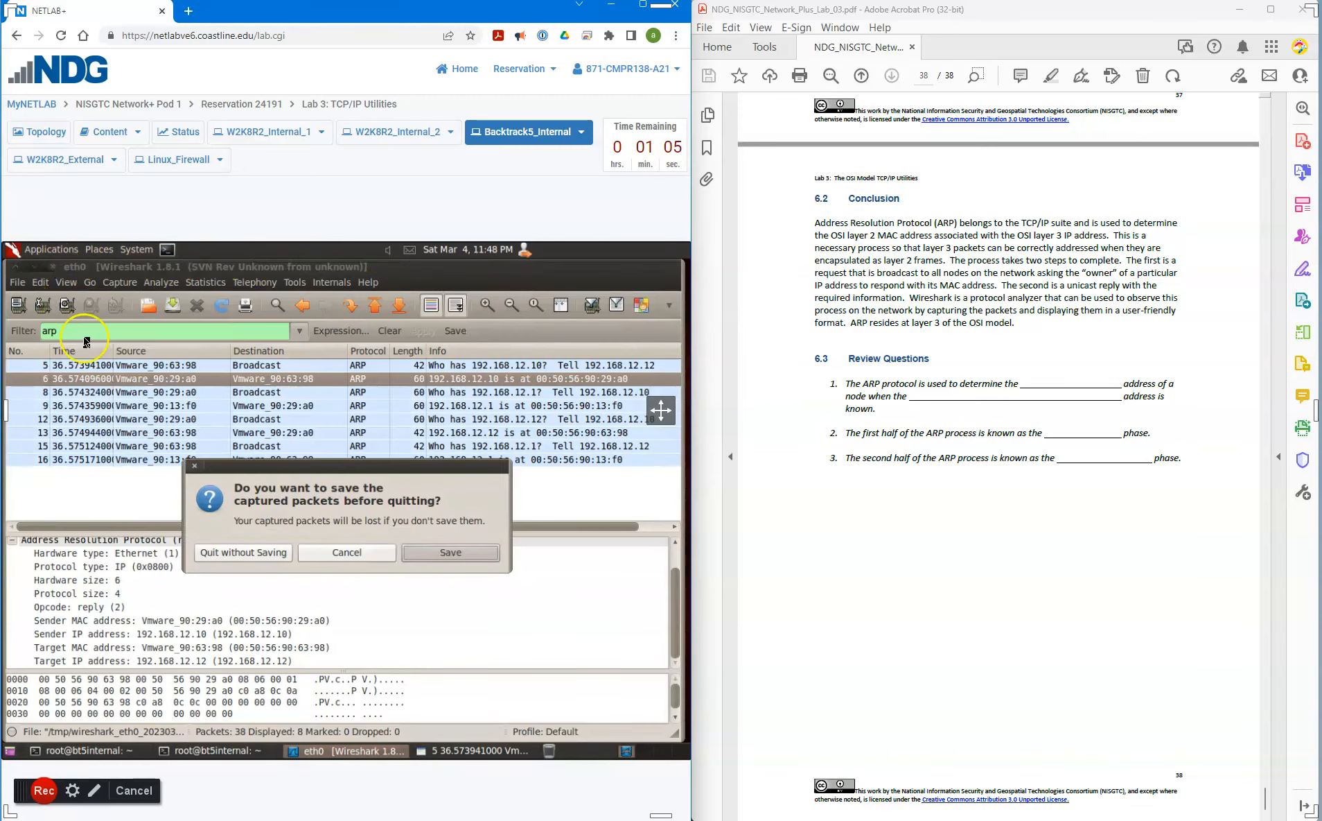
click(264, 557)
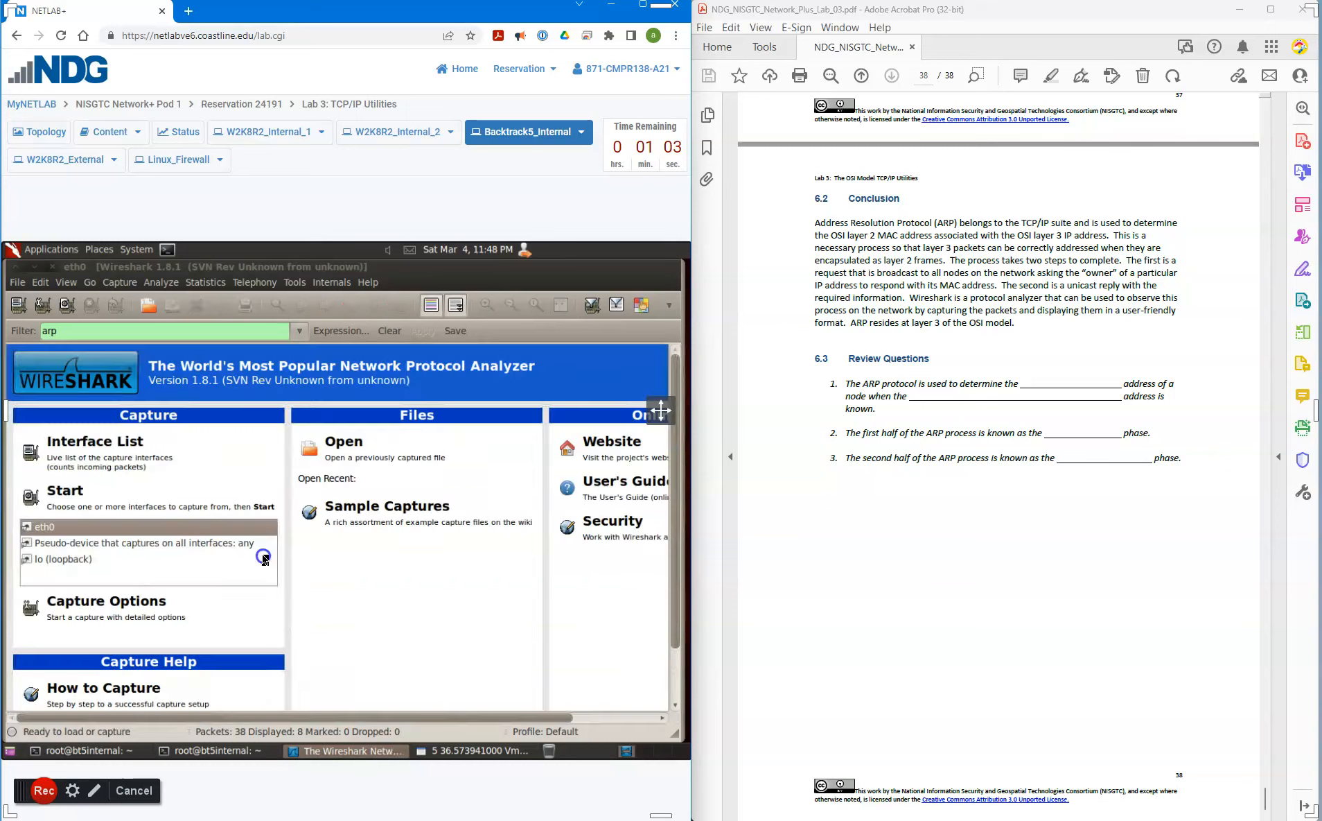
click(176, 324)
click(177, 324)
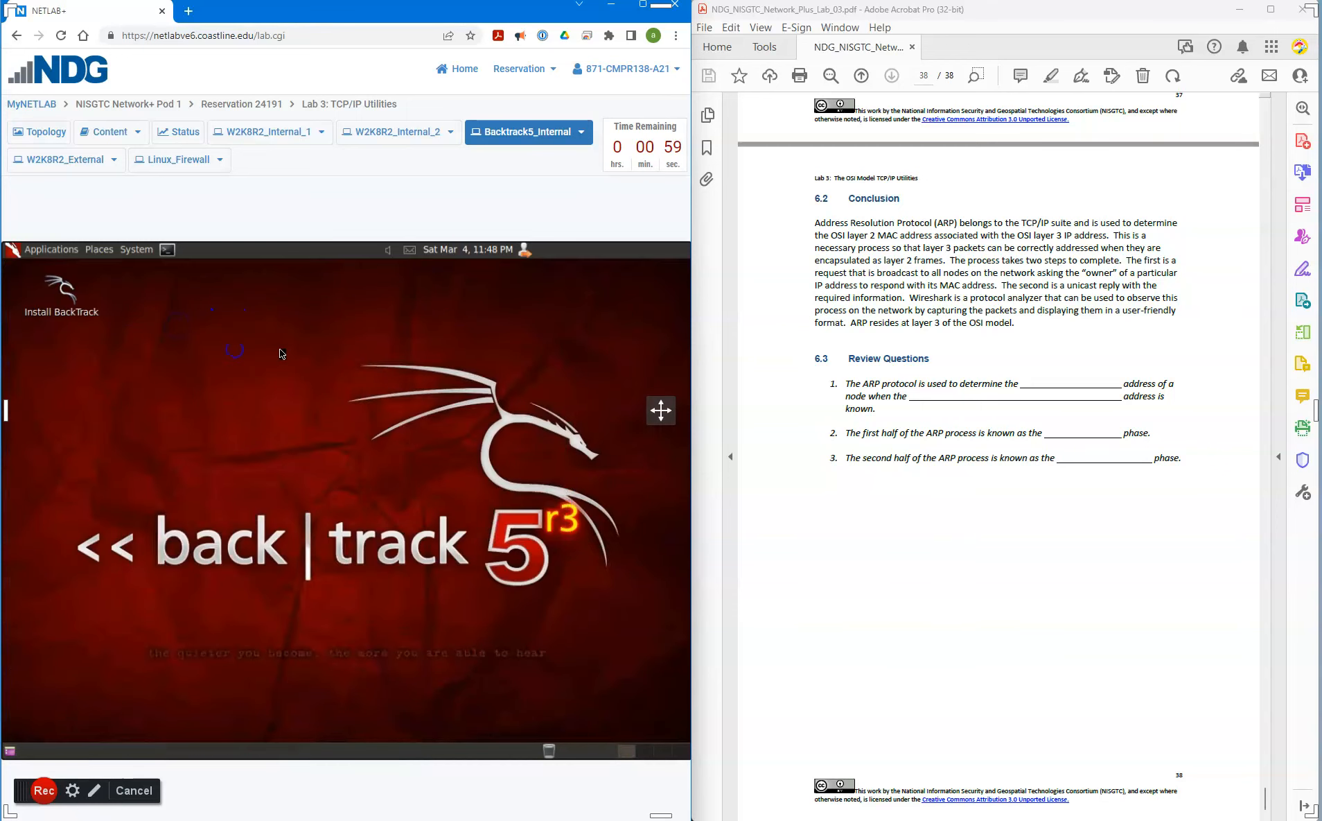
Step: Acknowledge the ended lab reservation and maximize the lab manual PDF to read the section 6 conclusion and review questions
click(789, 520)
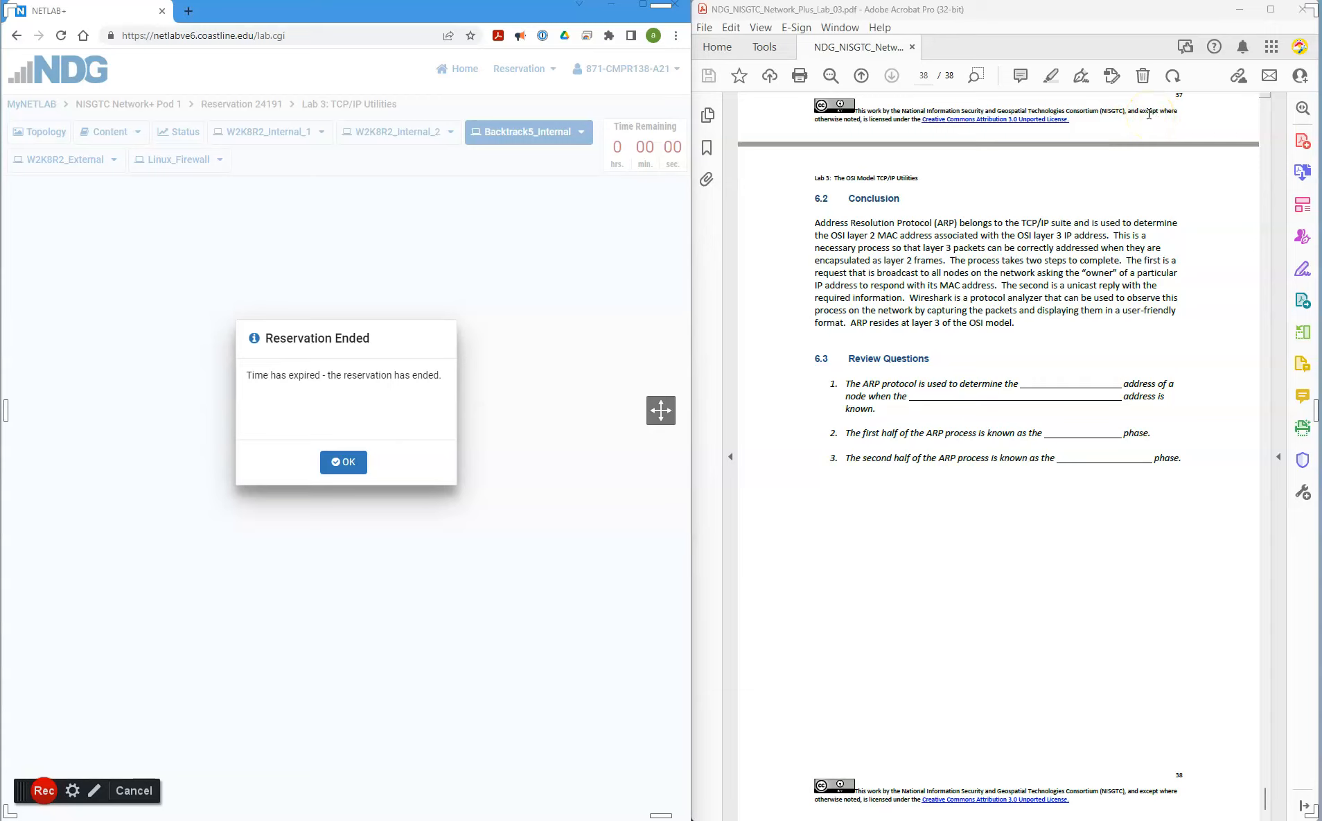
click(346, 463)
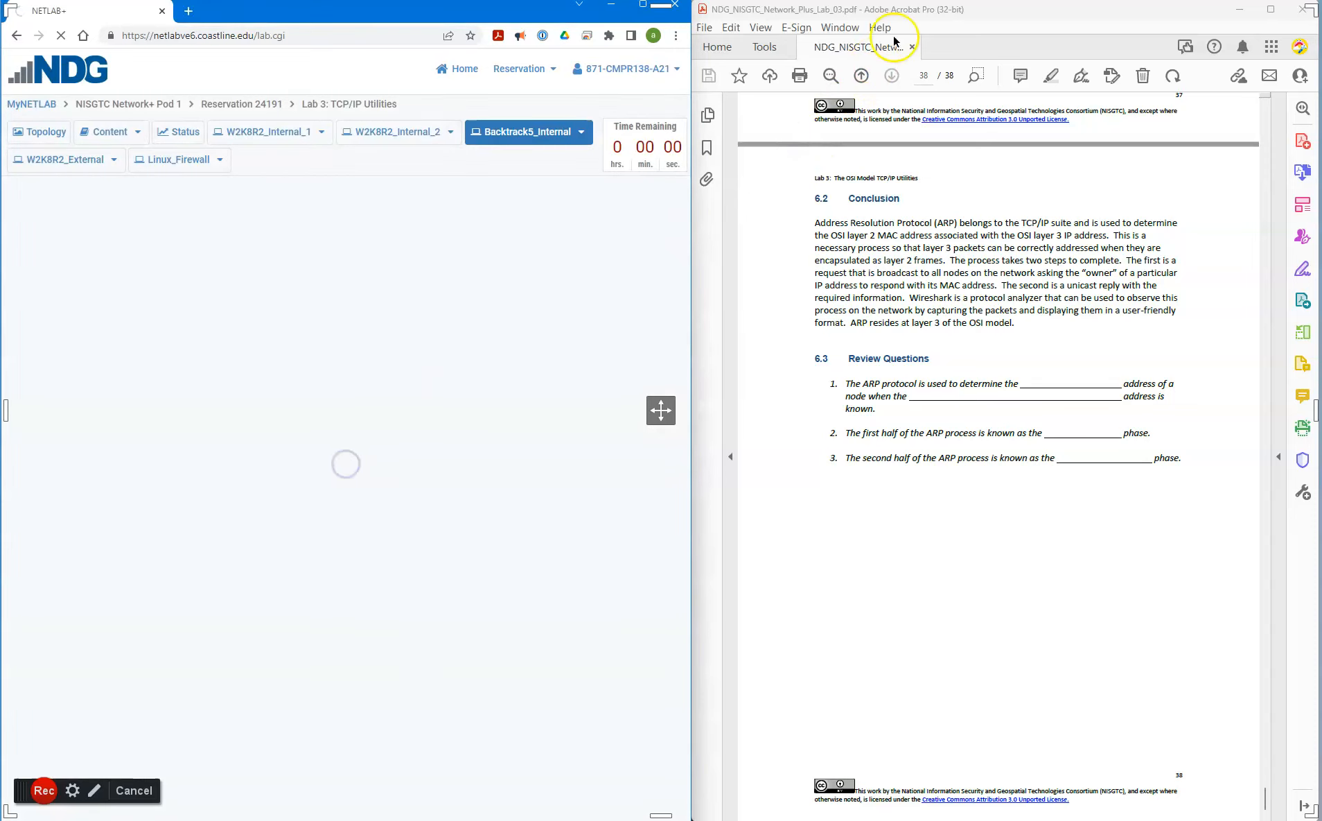
double_click(908, 11)
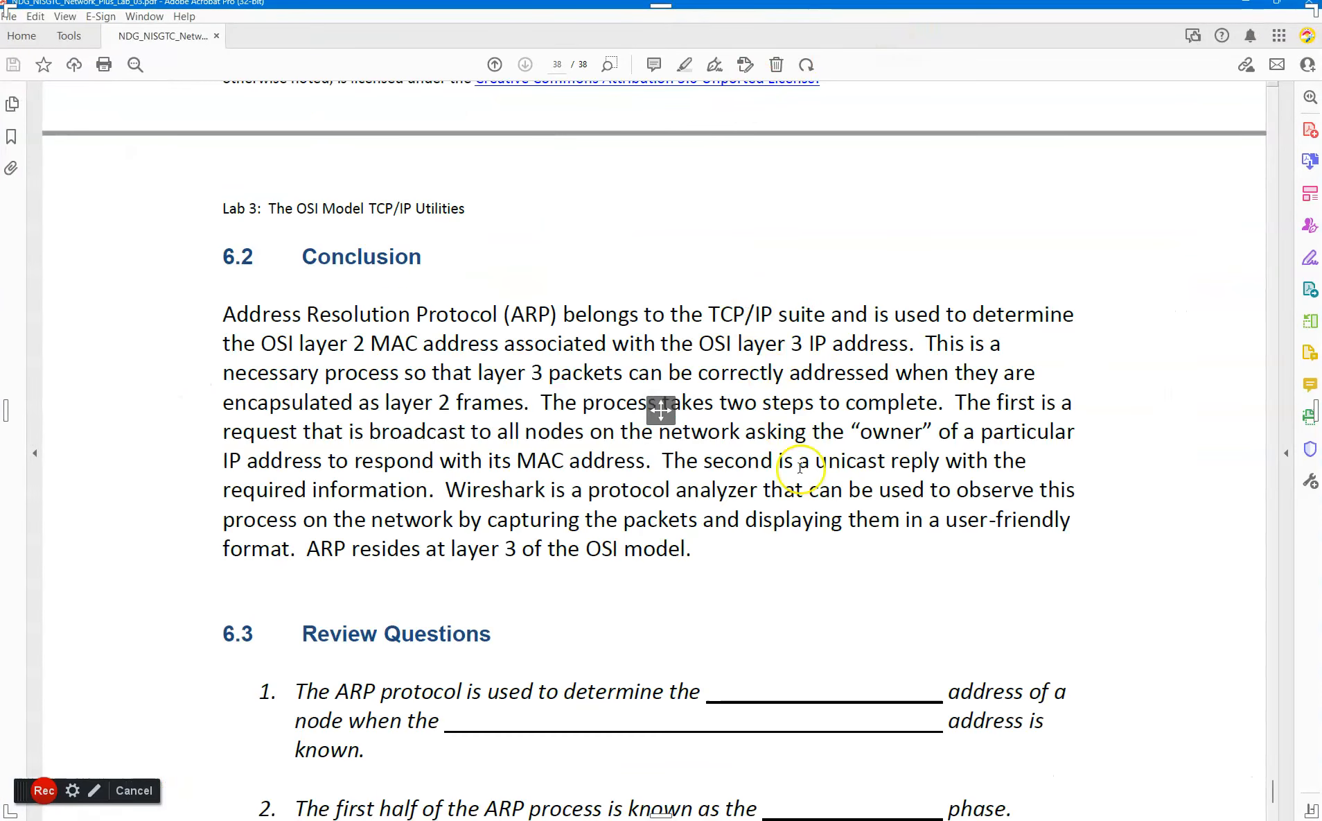
scroll(804, 494, down, 1)
scroll(804, 495, down, 2)
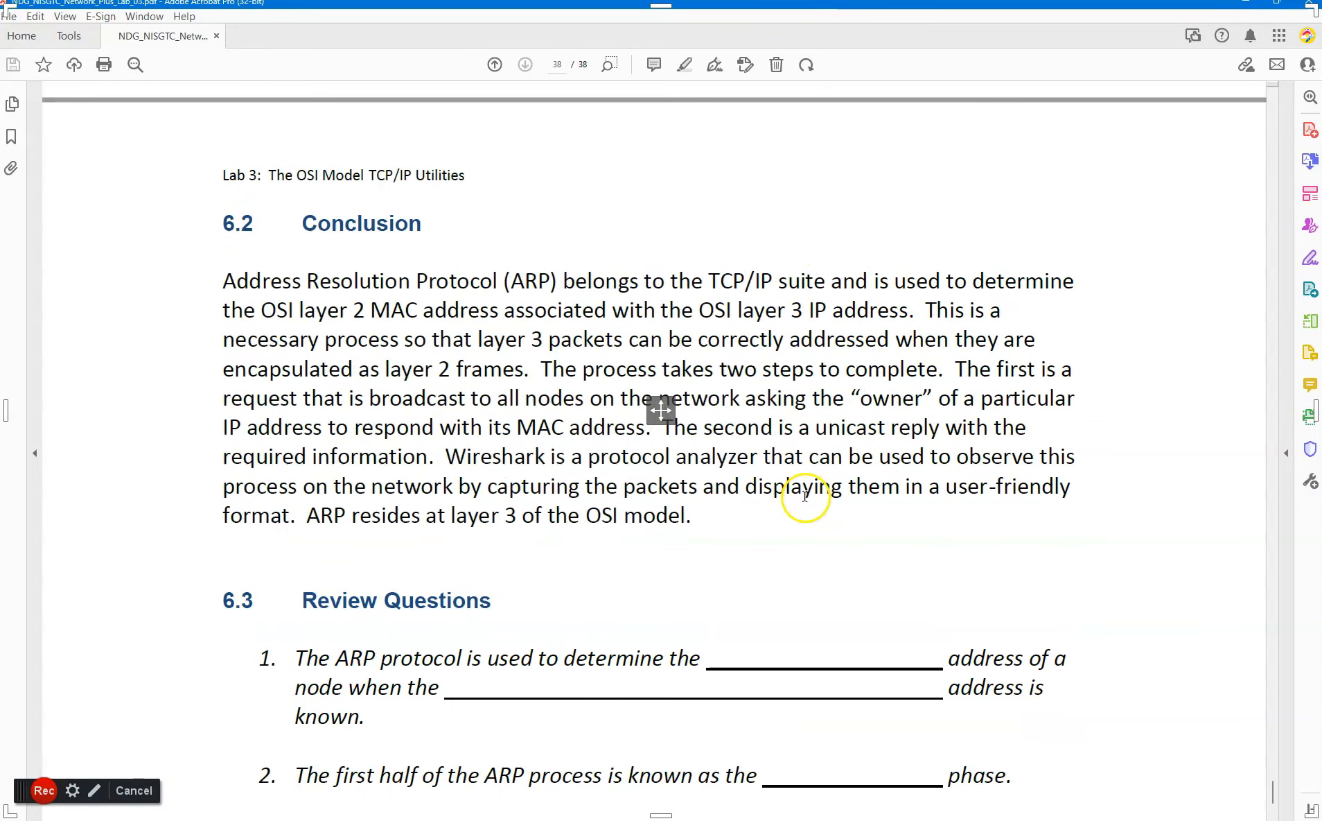